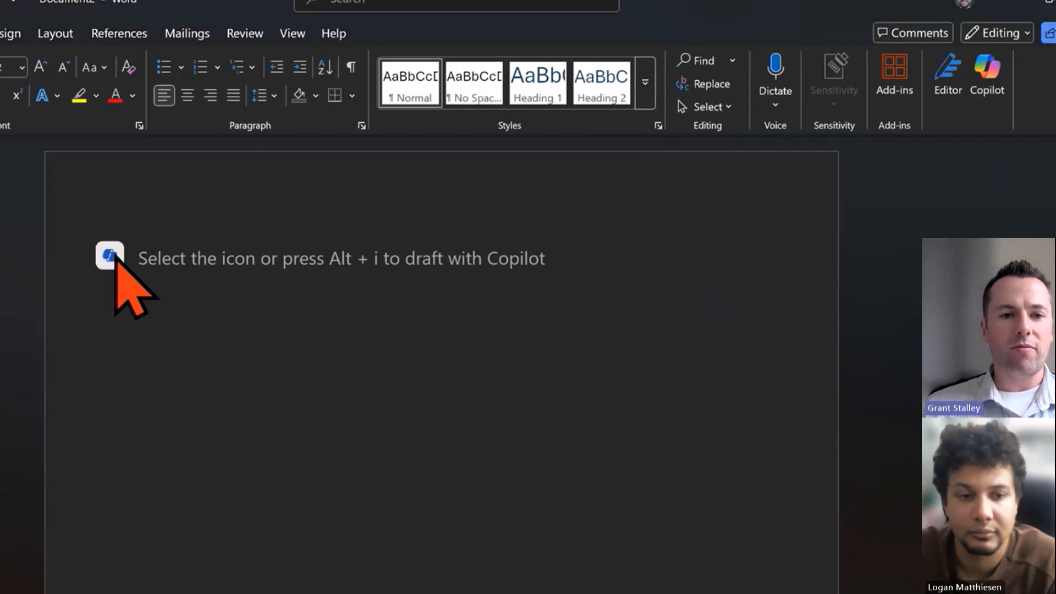
Draft with Copilot using the prompt "Create a history and biography on Barthemelow Roberts" and generate it
{"action": "left_click", "coordinate": [112, 257]}
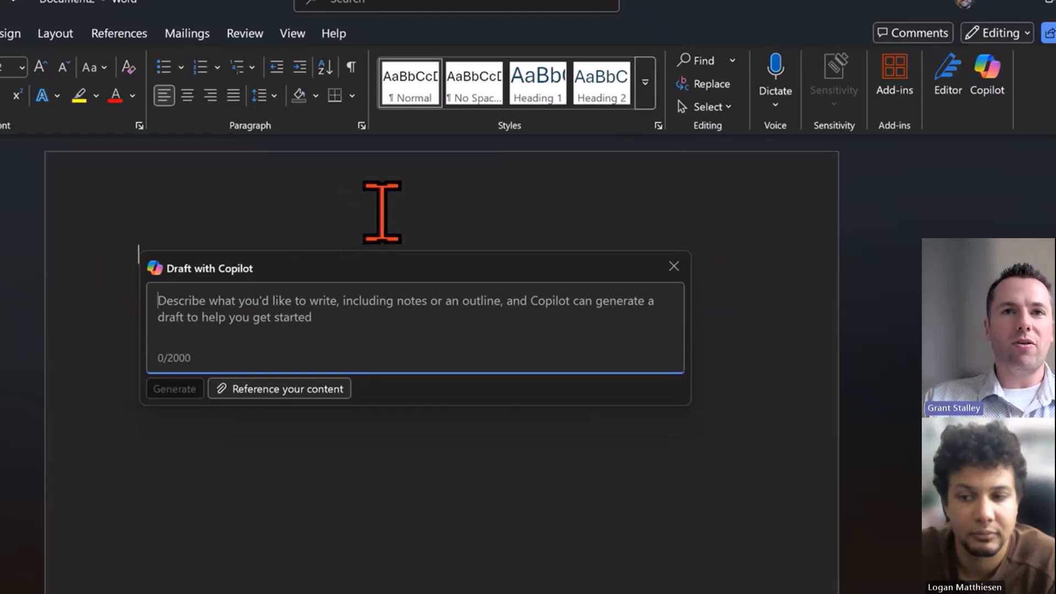
{"action": "type", "text": "C"}
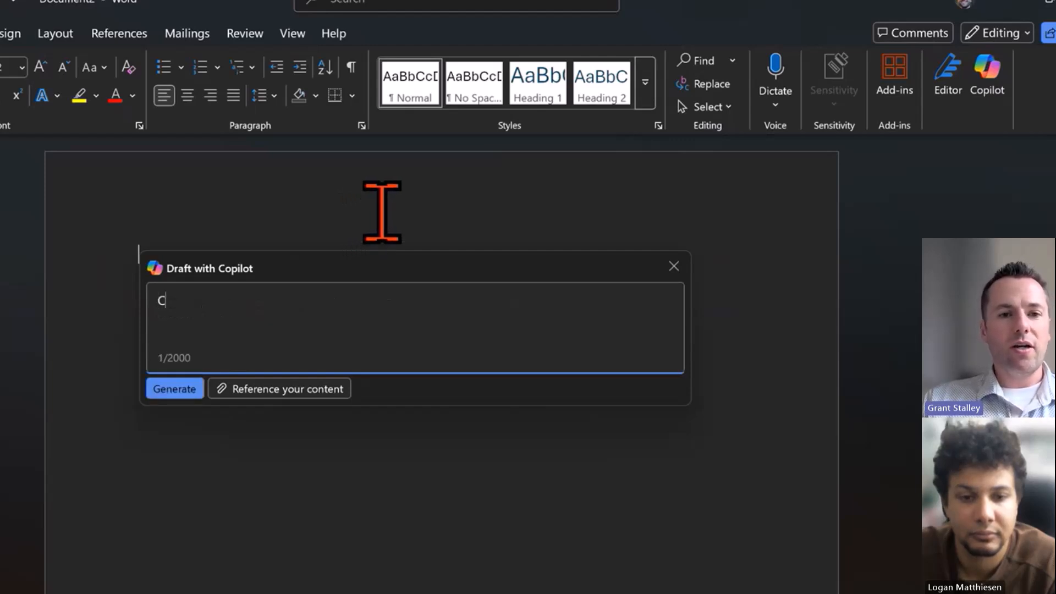
{"action": "type", "text": "reate a"}
{"action": "key", "text": "BackSpace"}
{"action": "type", "text": "a "}
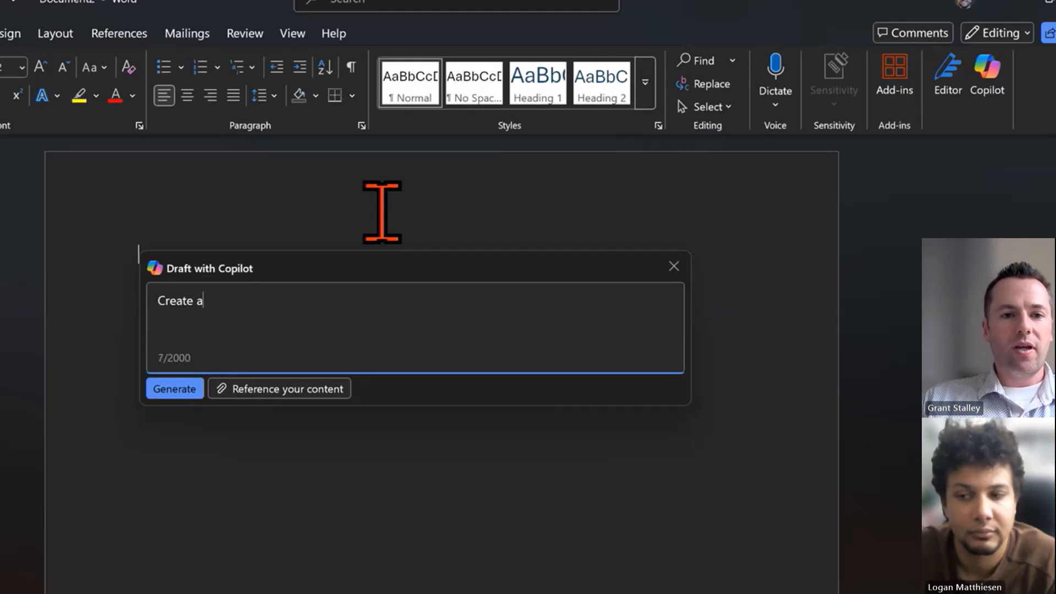
{"action": "type", "text": "history and biography on Barthemelow Roberts"}
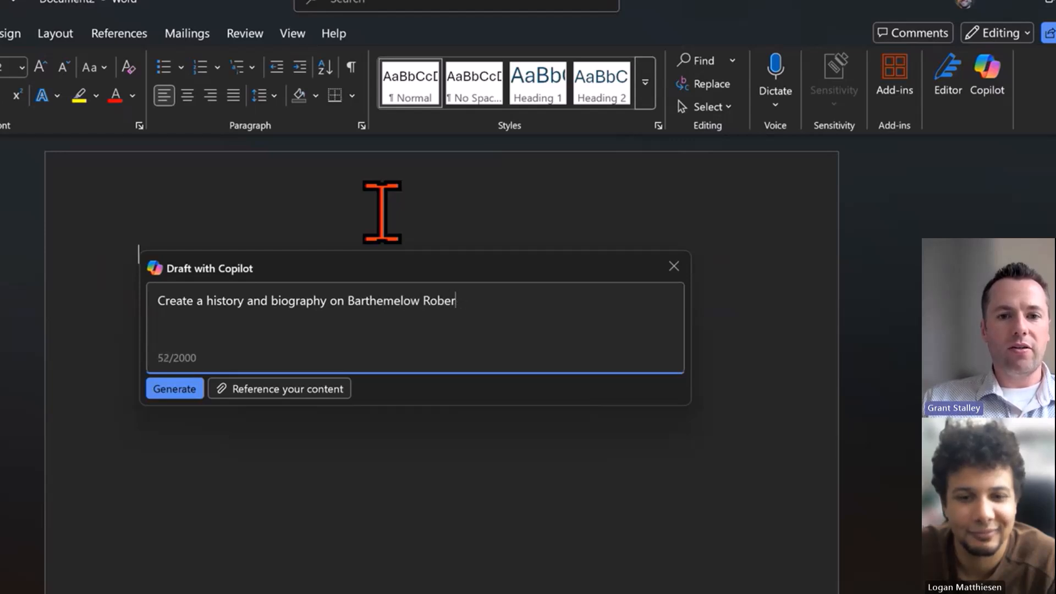
{"action": "left_click", "coordinate": [189, 391]}
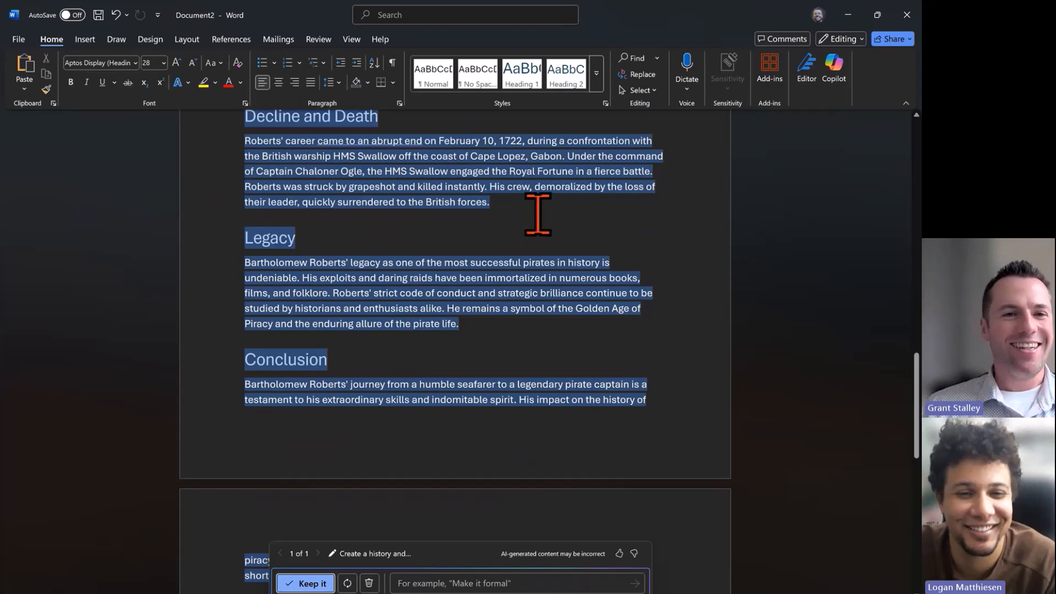
Scroll through the generated biography draft to review its sections
{"action": "scroll", "coordinate": [544, 209], "scroll_direction": "up", "scroll_amount": 1}
{"action": "scroll", "coordinate": [544, 209], "scroll_direction": "up", "scroll_amount": 10}
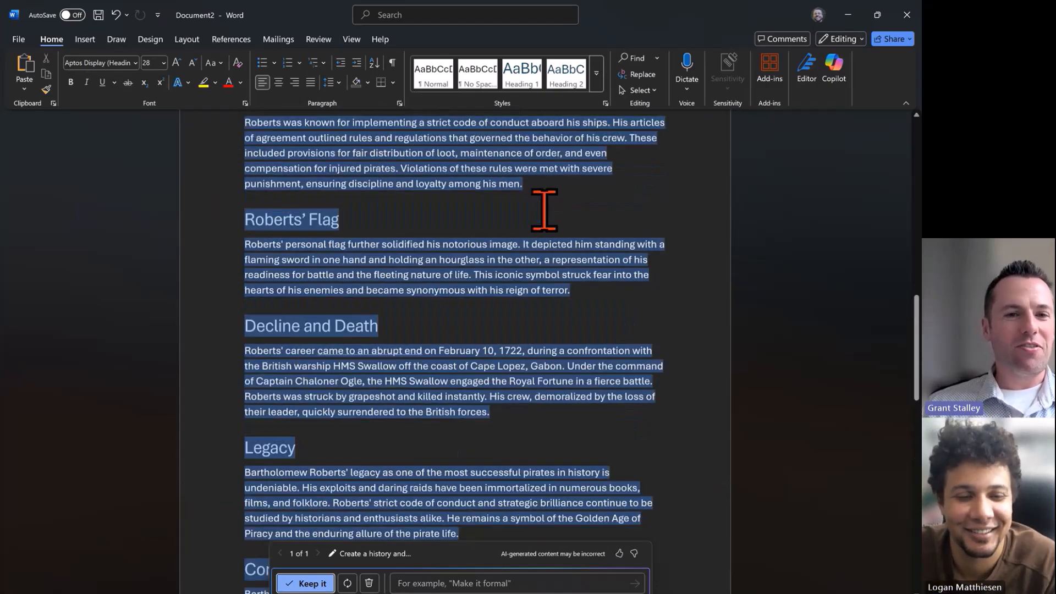
{"action": "scroll", "coordinate": [445, 213], "scroll_direction": "up", "scroll_amount": 10}
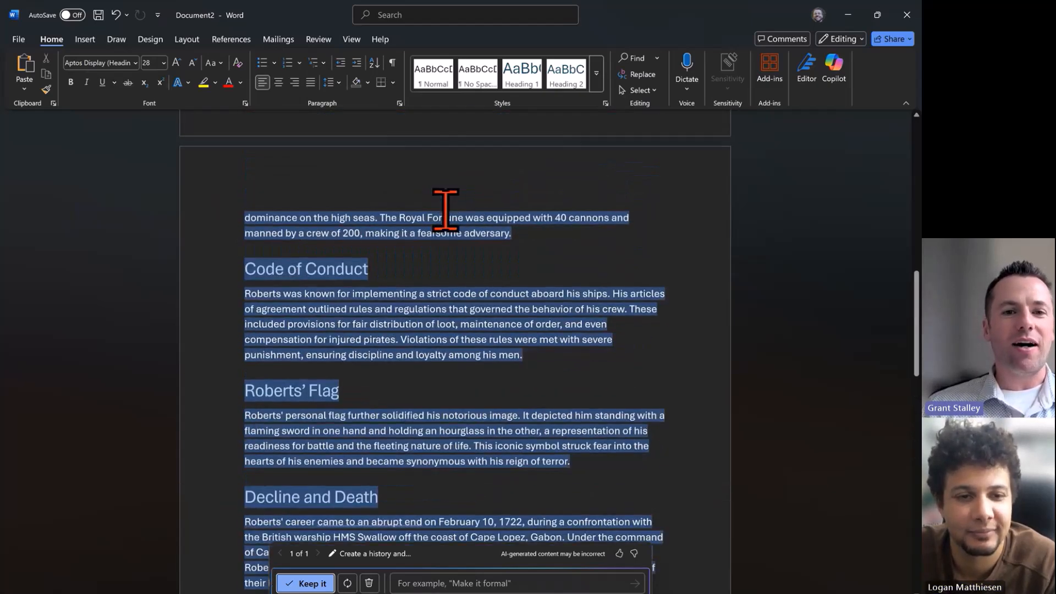
{"action": "scroll", "coordinate": [444, 213], "scroll_direction": "up", "scroll_amount": 20}
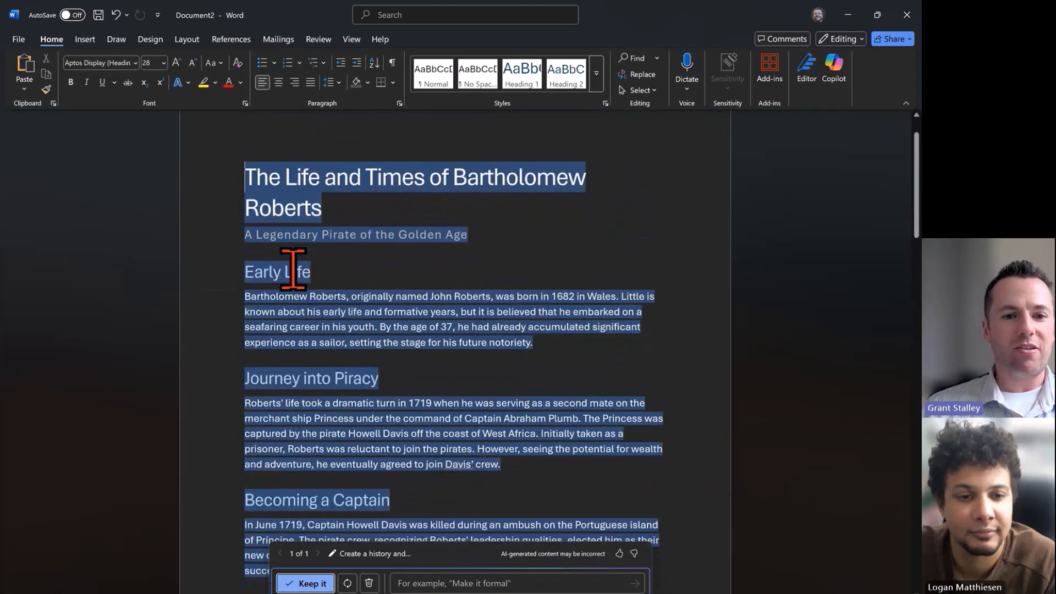
{"action": "scroll", "coordinate": [300, 272], "scroll_direction": "down", "scroll_amount": 4}
{"action": "scroll", "coordinate": [306, 282], "scroll_direction": "down", "scroll_amount": 7}
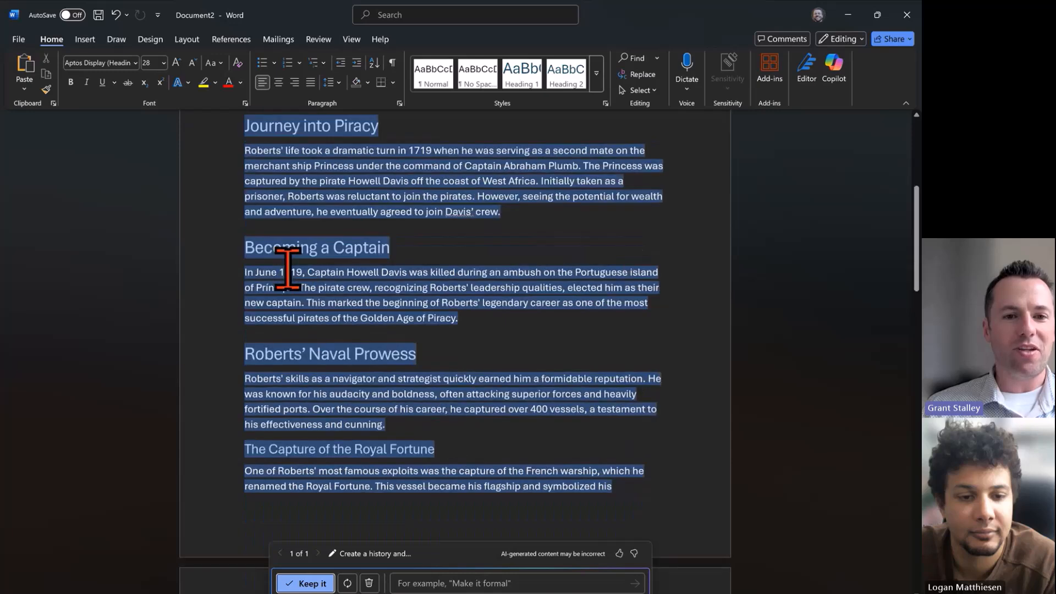
{"action": "scroll", "coordinate": [330, 223], "scroll_direction": "down", "scroll_amount": 3}
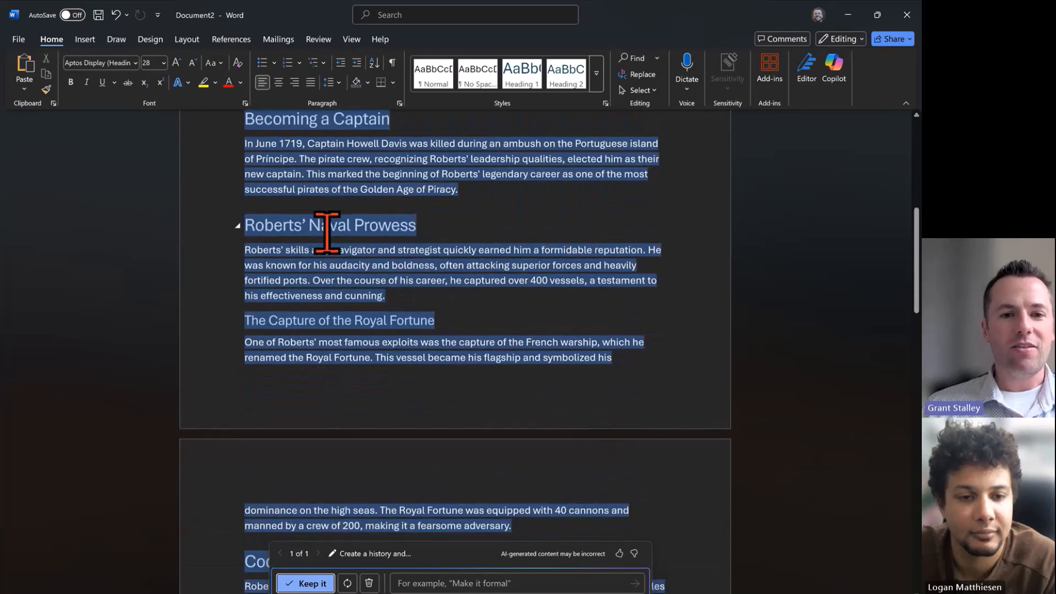
{"action": "scroll", "coordinate": [428, 233], "scroll_direction": "down", "scroll_amount": 15}
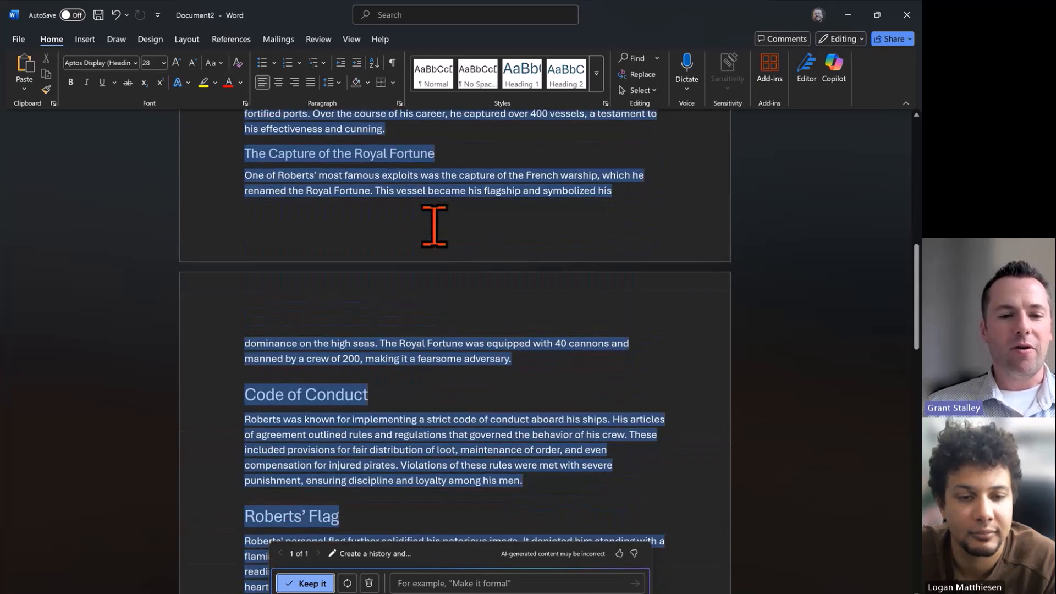
{"action": "scroll", "coordinate": [432, 222], "scroll_direction": "down", "scroll_amount": 5}
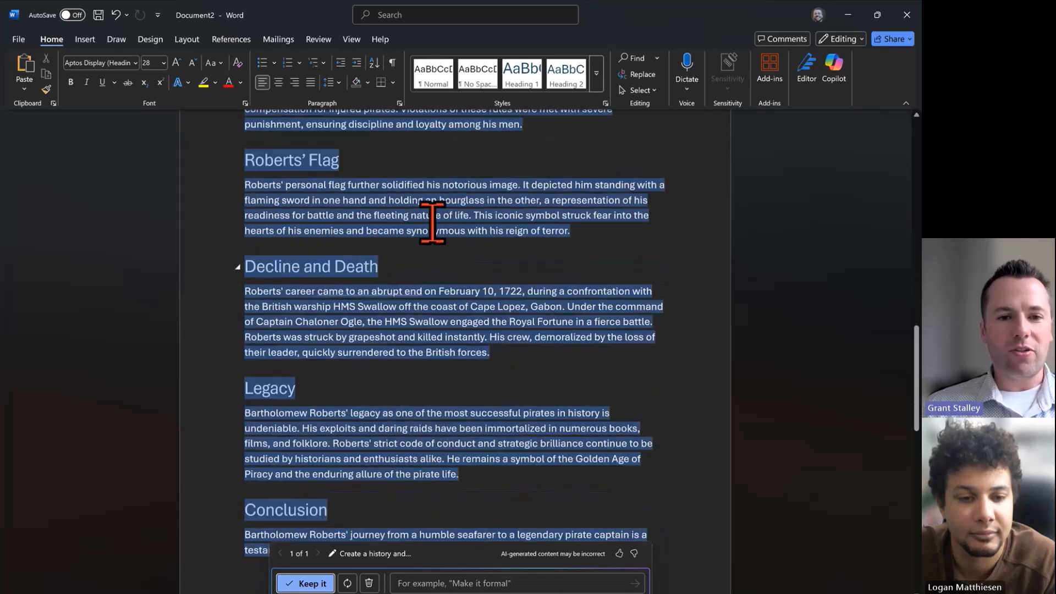
{"action": "scroll", "coordinate": [523, 225], "scroll_direction": "down", "scroll_amount": 8}
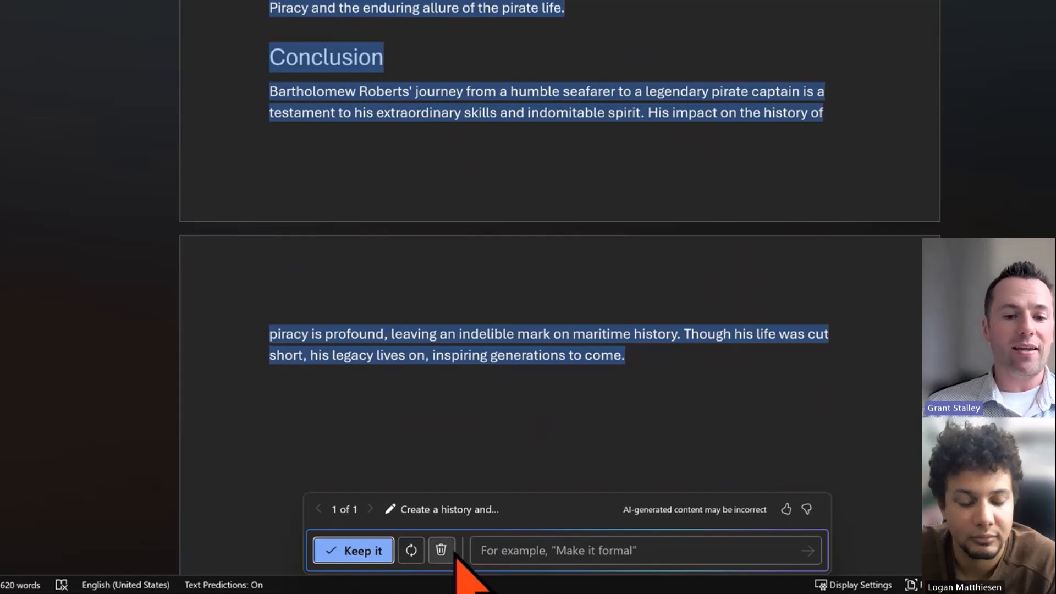
Refine the draft with the instruction "Give me a more detailed family history" and regenerate it
{"action": "left_click", "coordinate": [514, 547]}
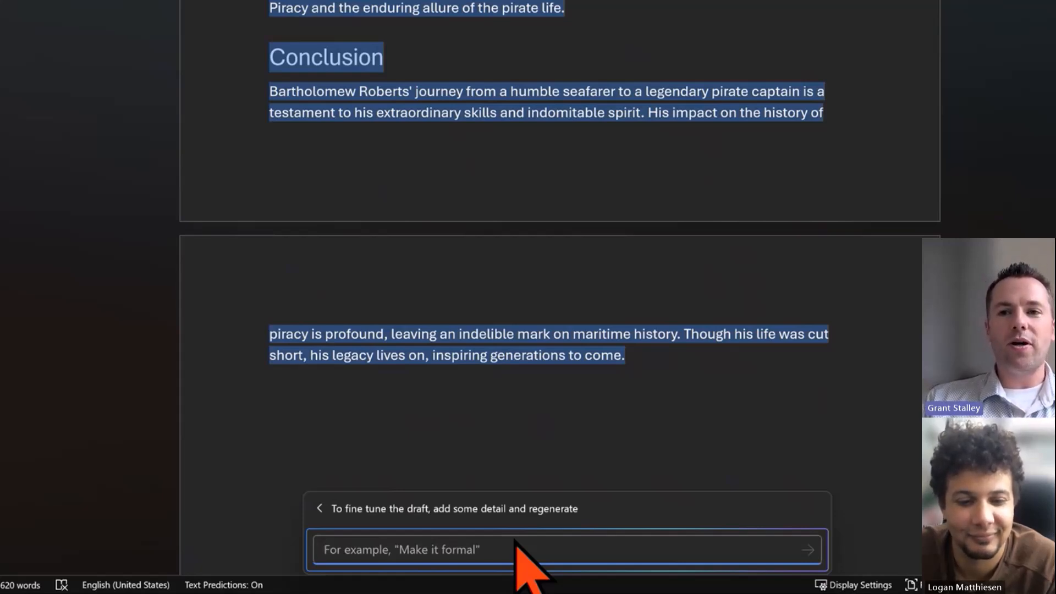
{"action": "type", "text": "g"}
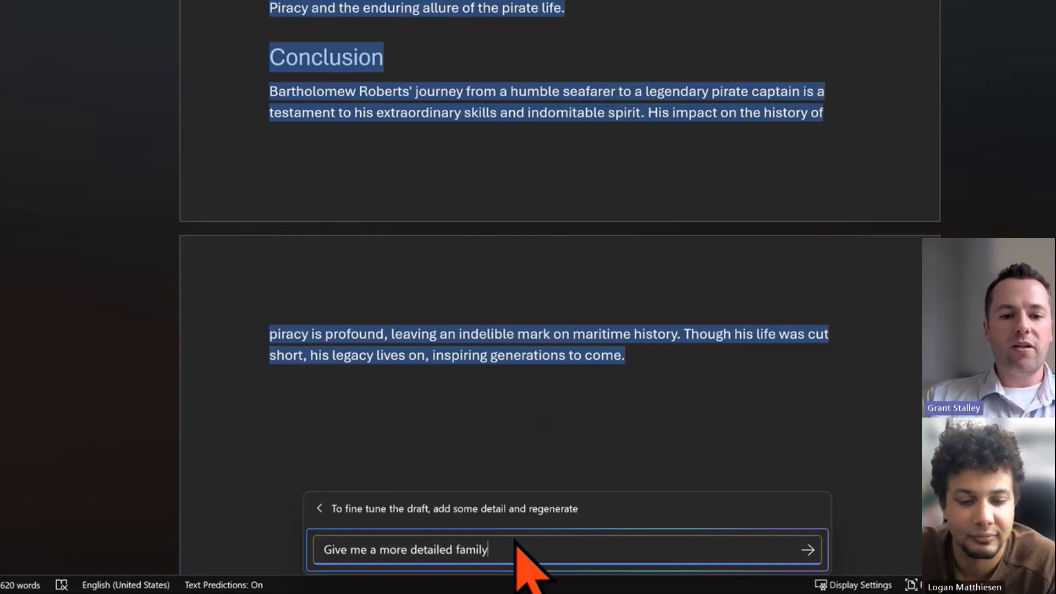
{"action": "key", "text": "shift+Return"}
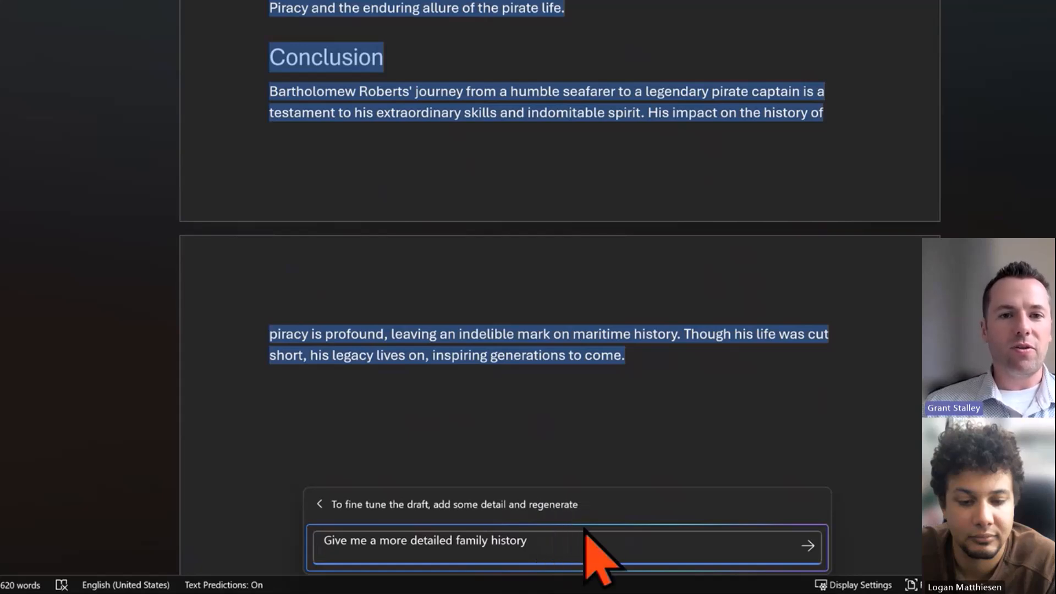
{"action": "left_click", "coordinate": [808, 545]}
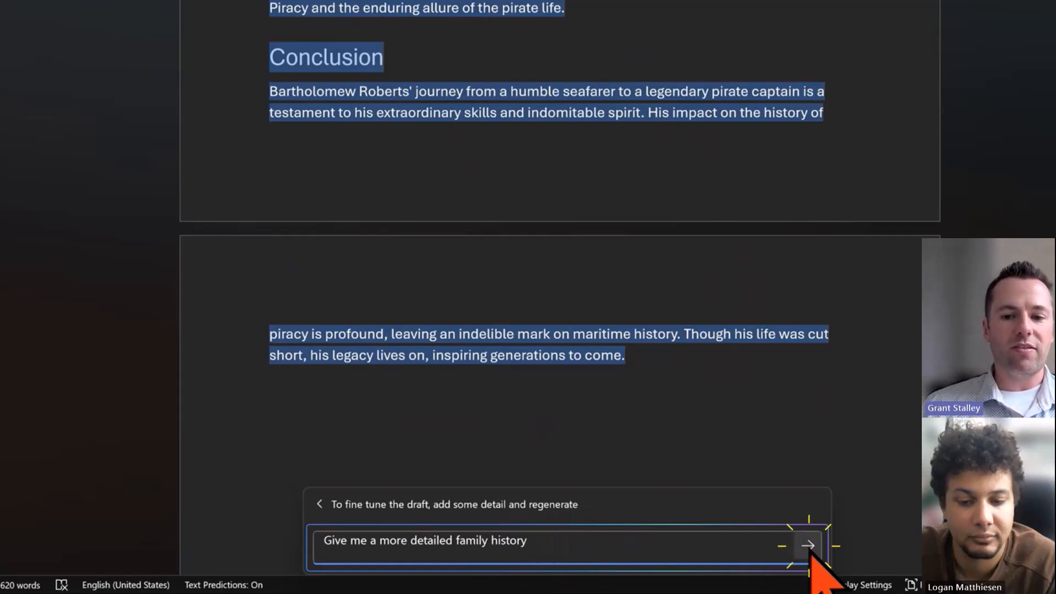
{"action": "left_click", "coordinate": [808, 546]}
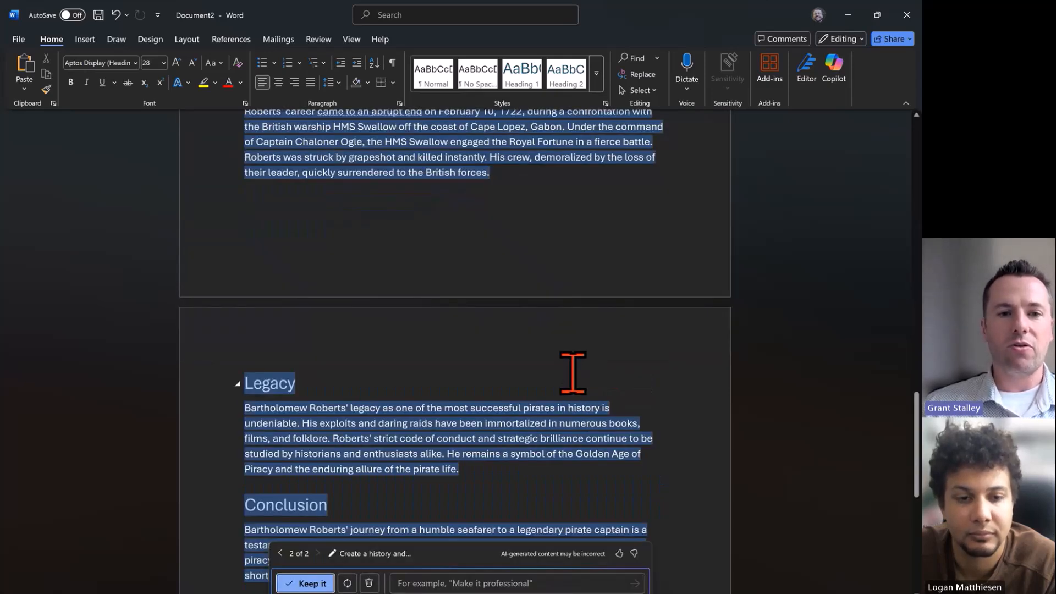
Scroll through the regenerated draft to review it
{"action": "scroll", "coordinate": [573, 373], "scroll_direction": "up", "scroll_amount": 3}
{"action": "scroll", "coordinate": [572, 371], "scroll_direction": "down", "scroll_amount": 2}
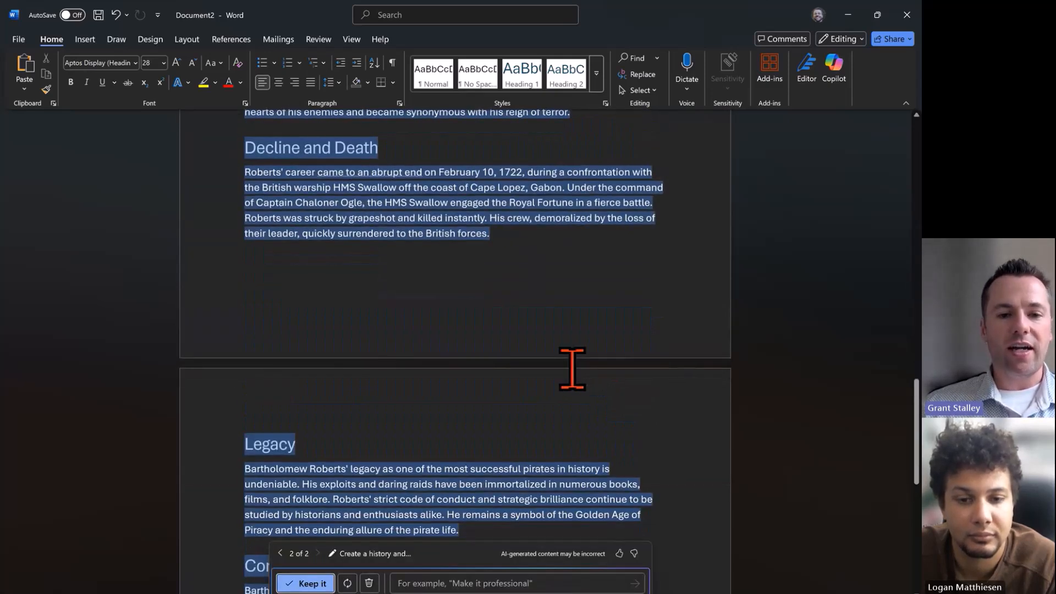
{"action": "scroll", "coordinate": [572, 368], "scroll_direction": "down", "scroll_amount": 2}
{"action": "scroll", "coordinate": [570, 366], "scroll_direction": "up", "scroll_amount": 1}
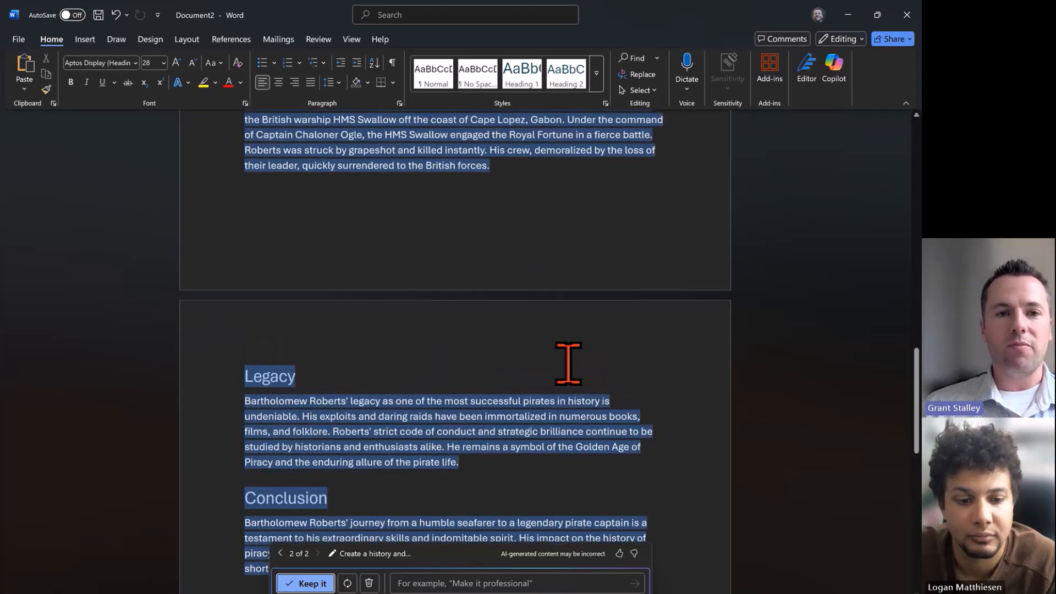
{"action": "scroll", "coordinate": [569, 363], "scroll_direction": "up", "scroll_amount": 15}
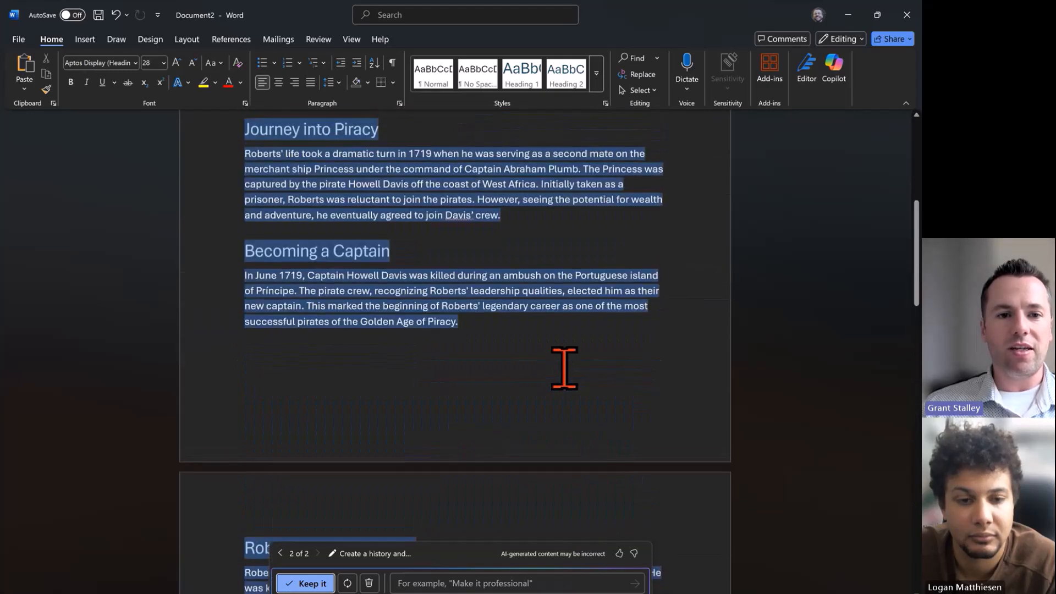
{"action": "scroll", "coordinate": [564, 368], "scroll_direction": "up", "scroll_amount": 5}
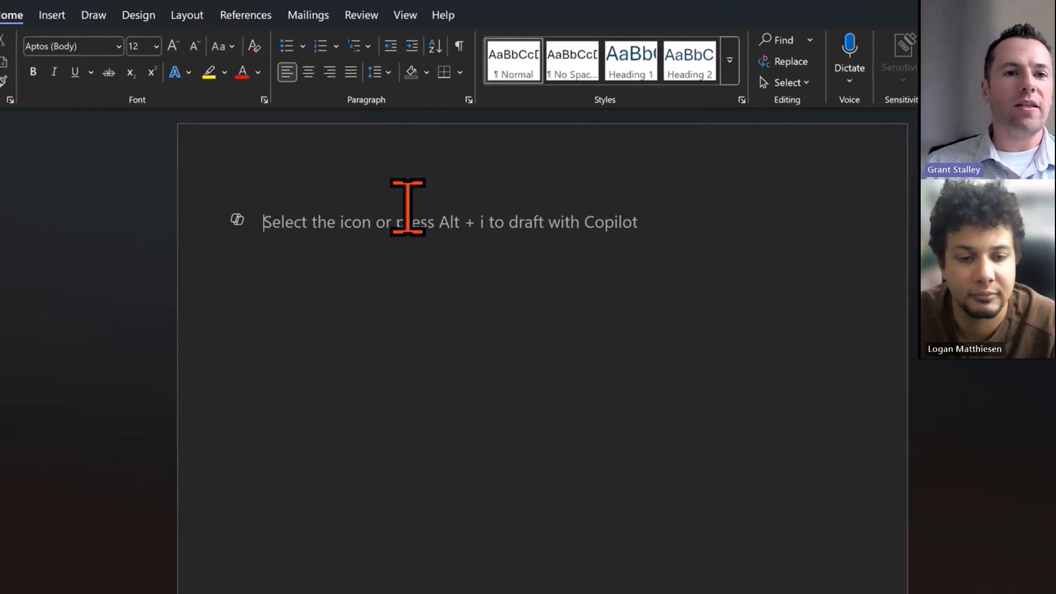
In a new document, open Draft with Copilot and reference The Jolly Roger Company Comprehensive HR Benefits Package file
{"action": "left_click", "coordinate": [238, 220]}
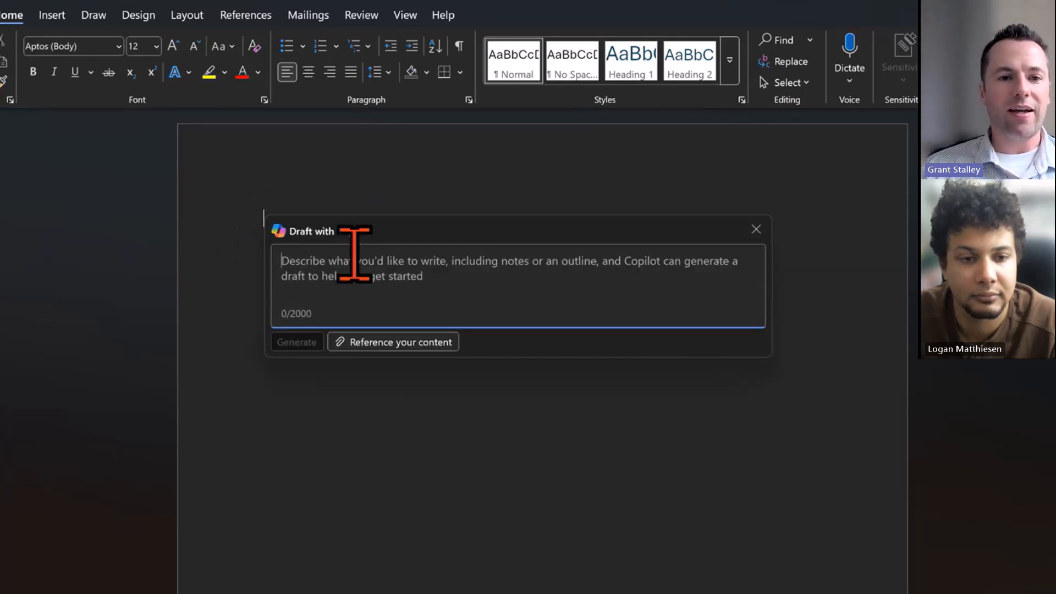
{"action": "left_click", "coordinate": [439, 343]}
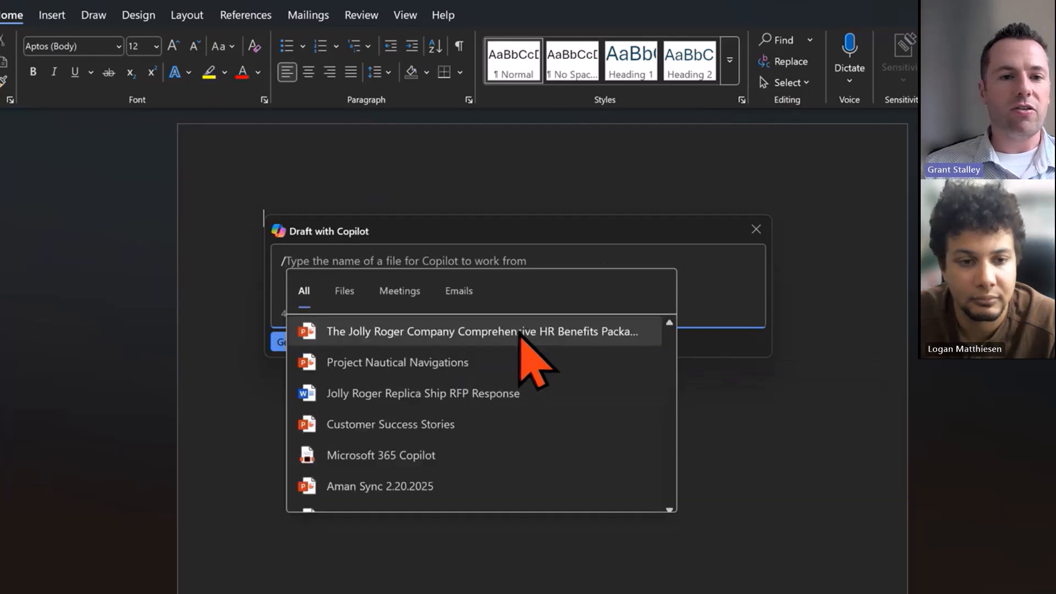
{"action": "left_click", "coordinate": [441, 333]}
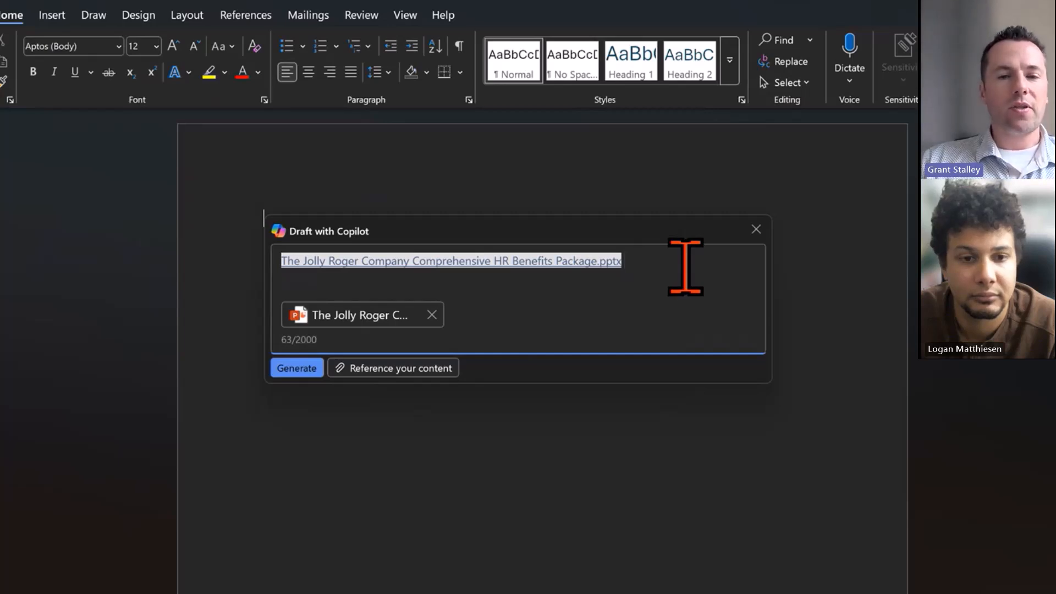
Add the prompt "Build a overview of this powerpoint deck" and generate the draft
{"action": "type", "text": "Build a "}
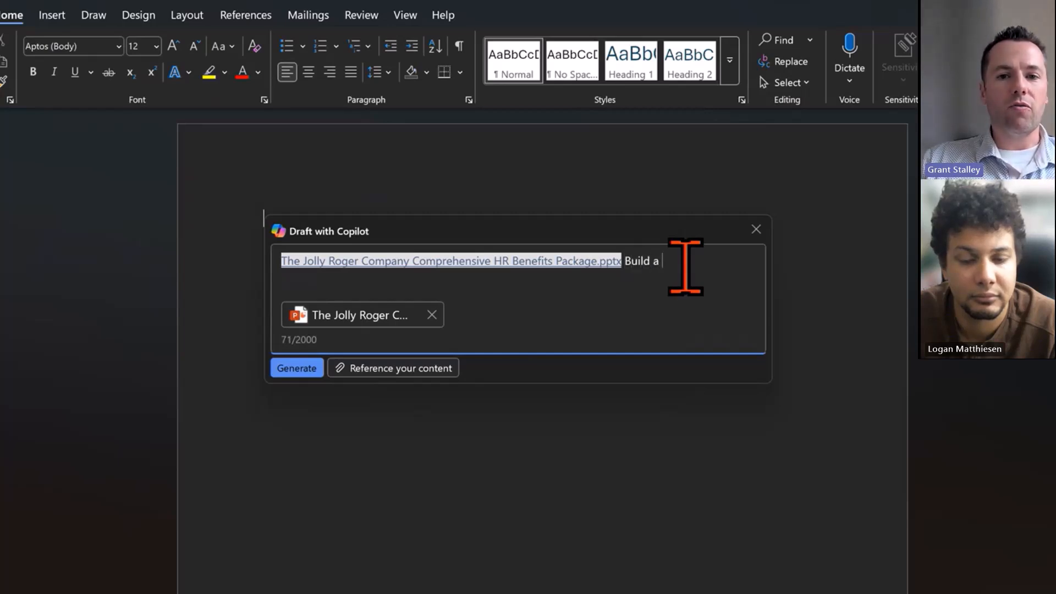
{"action": "type", "text": "overview of this "}
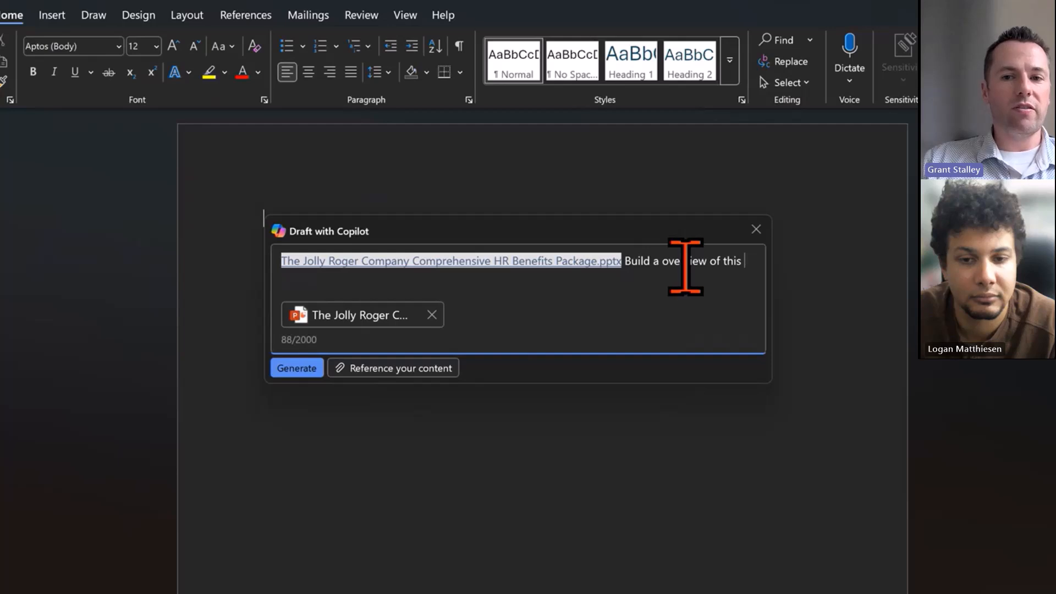
{"action": "type", "text": "powerpoint deck"}
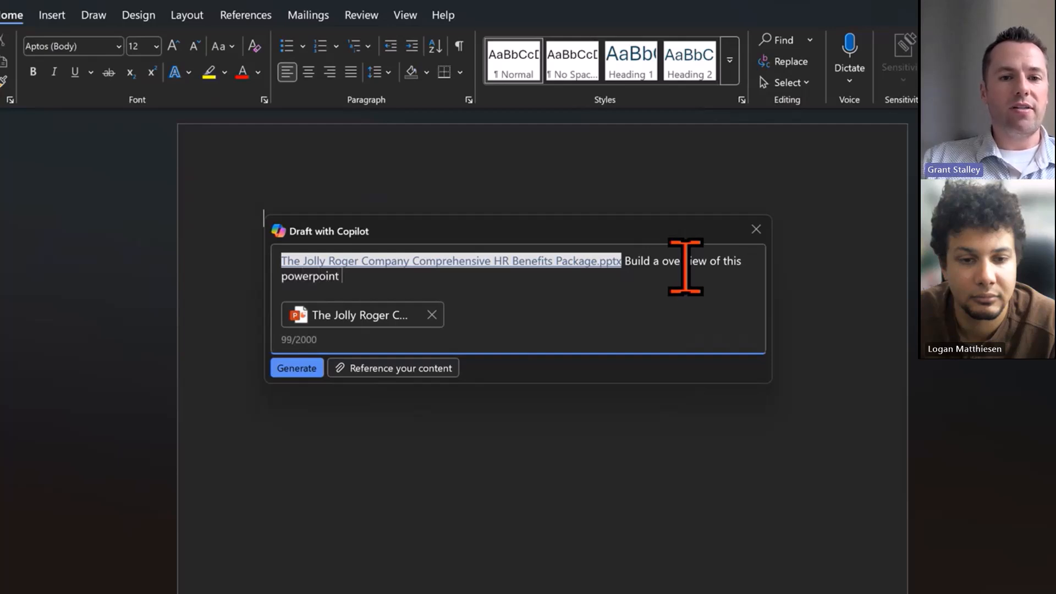
{"action": "left_click", "coordinate": [311, 366]}
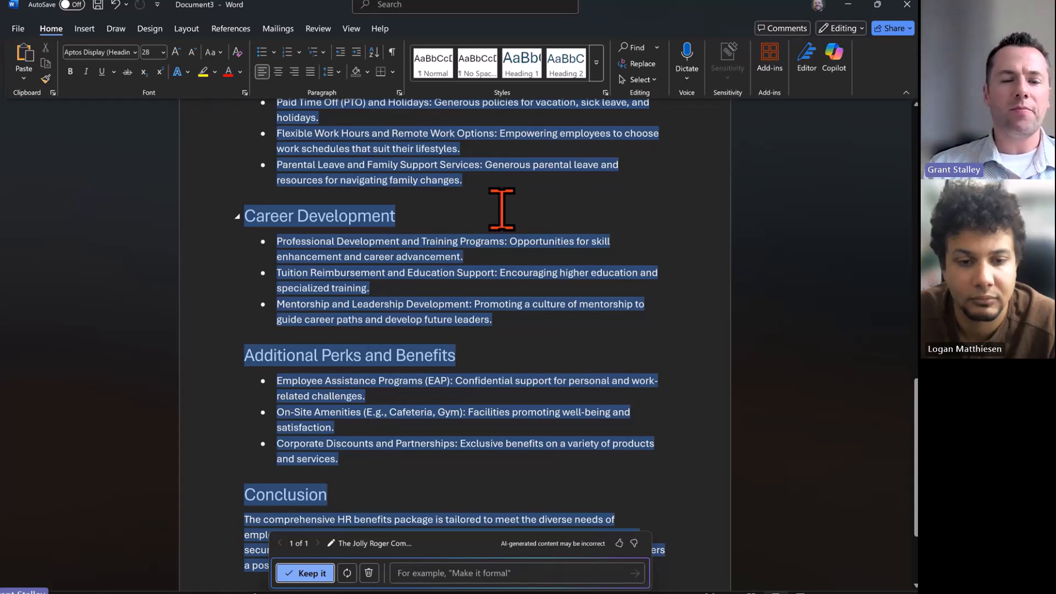
Scroll through the generated HR benefits overview to review its sections
{"action": "scroll", "coordinate": [490, 188], "scroll_direction": "up", "scroll_amount": 1}
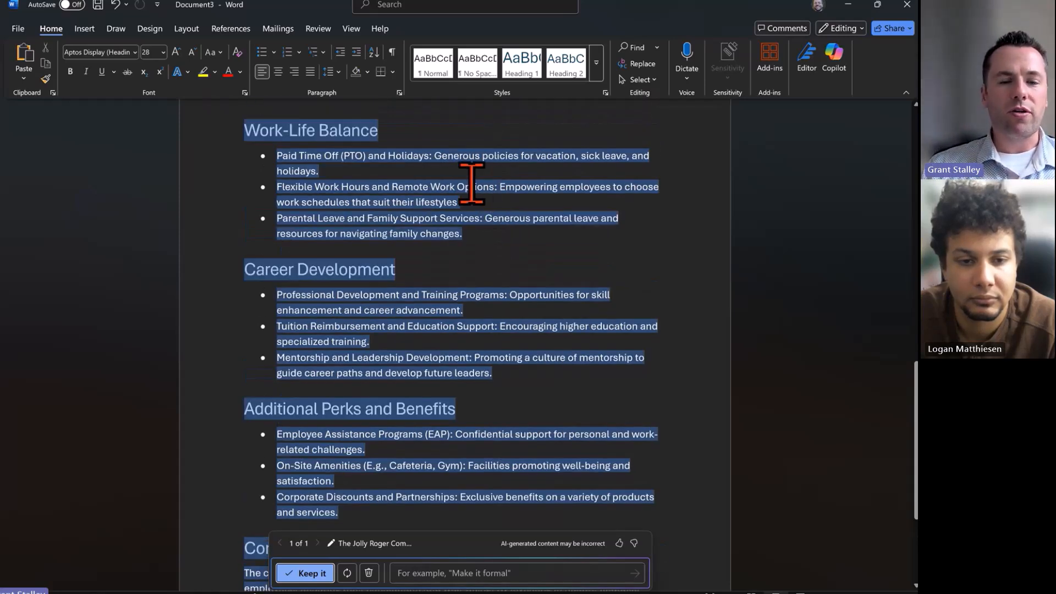
{"action": "scroll", "coordinate": [472, 181], "scroll_direction": "down", "scroll_amount": 2}
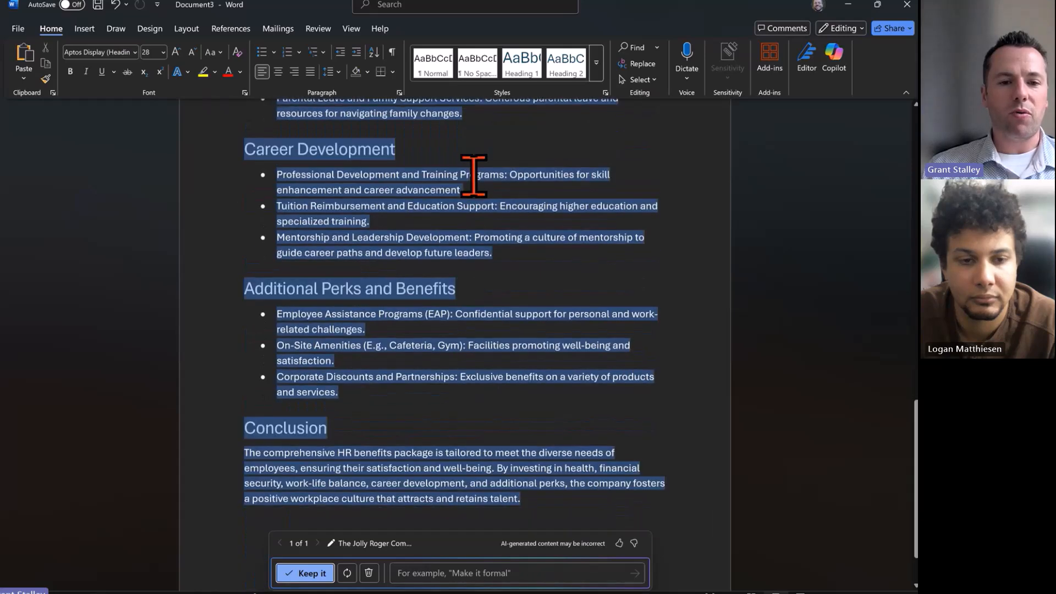
{"action": "scroll", "coordinate": [474, 175], "scroll_direction": "down", "scroll_amount": 1}
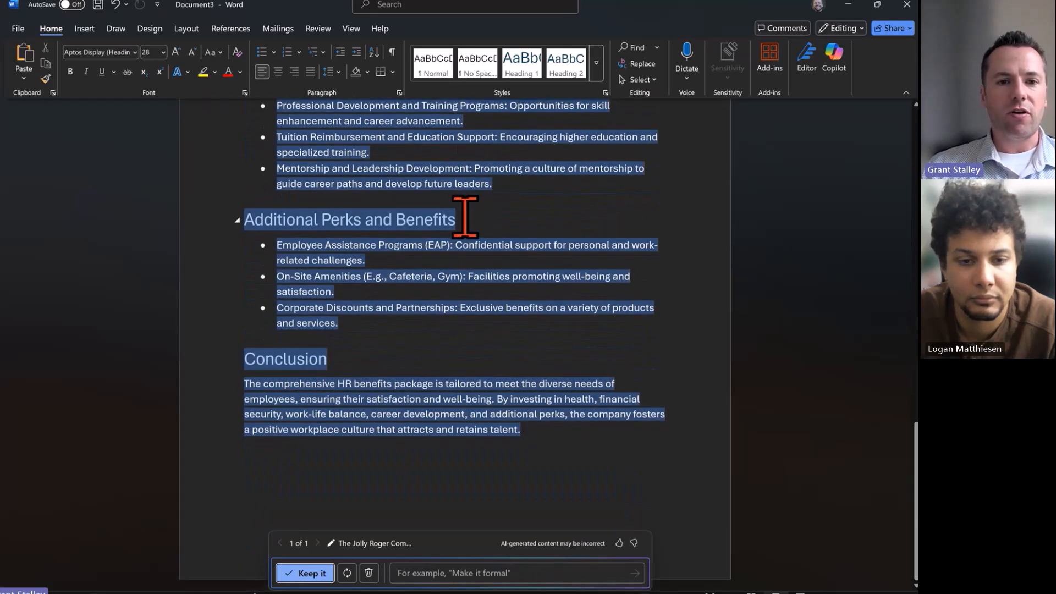
{"action": "scroll", "coordinate": [465, 217], "scroll_direction": "up", "scroll_amount": 2}
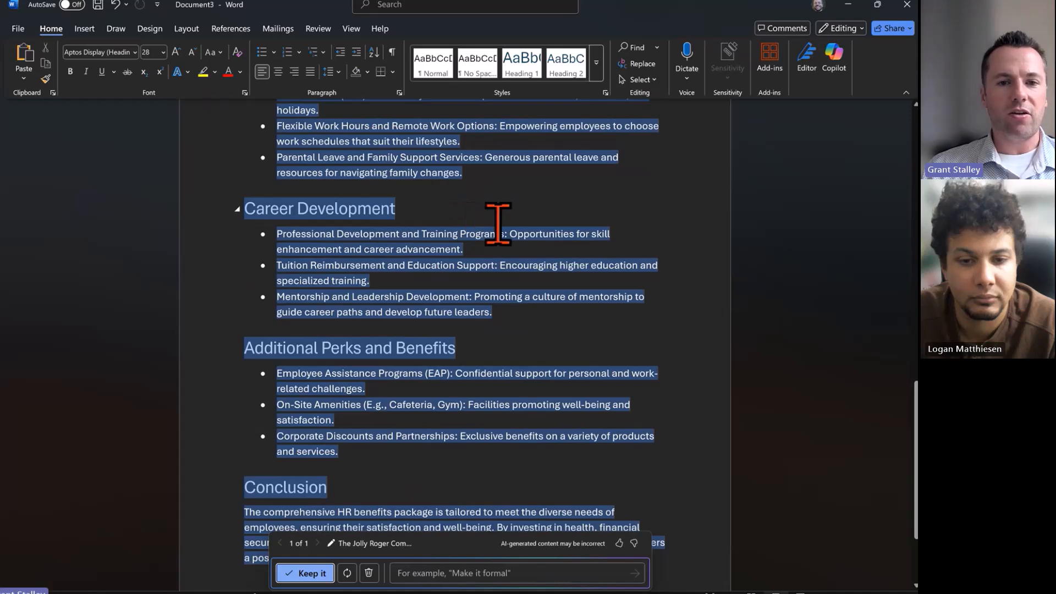
{"action": "scroll", "coordinate": [291, 239], "scroll_direction": "up", "scroll_amount": 1}
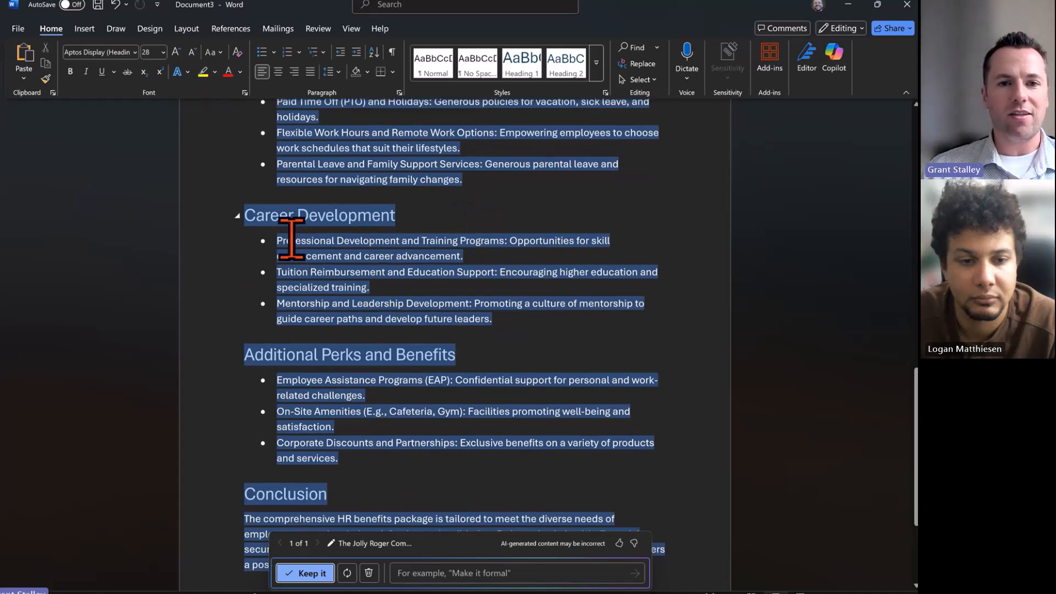
{"action": "scroll", "coordinate": [290, 240], "scroll_direction": "up", "scroll_amount": 2}
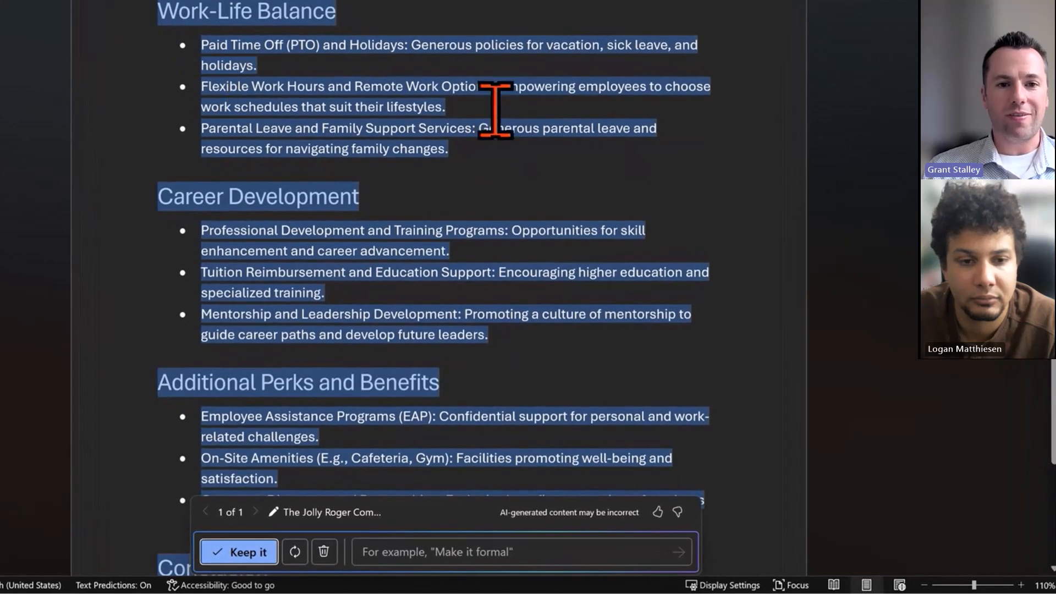
Refine the draft with the prompt "Make it formal and add more details to the Perks and Benefits section" and regenerate it
{"action": "left_click", "coordinate": [434, 552]}
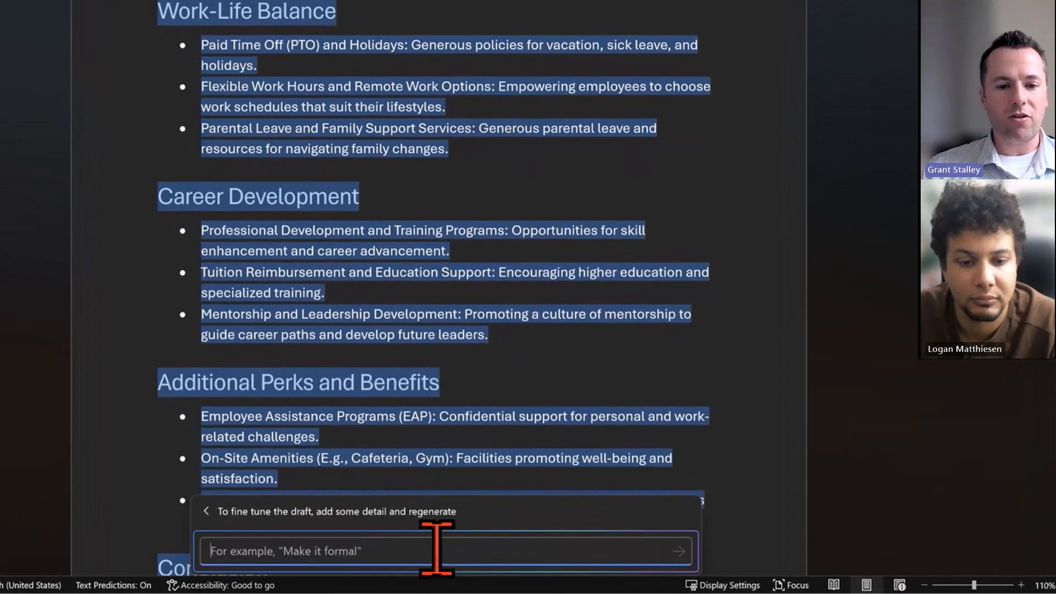
{"action": "type", "text": "Make "}
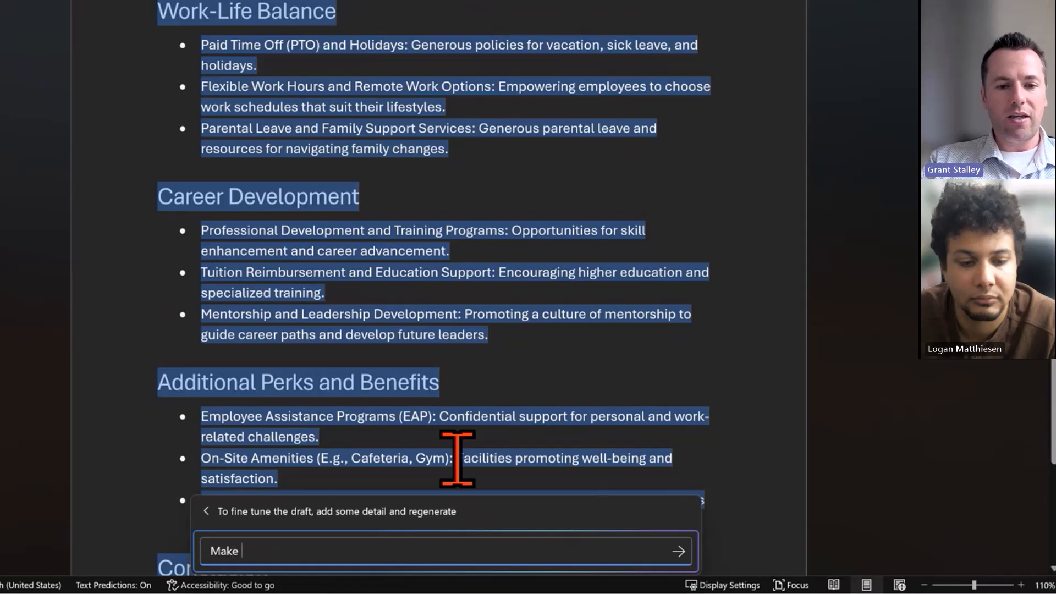
{"action": "type", "text": "it formal and "}
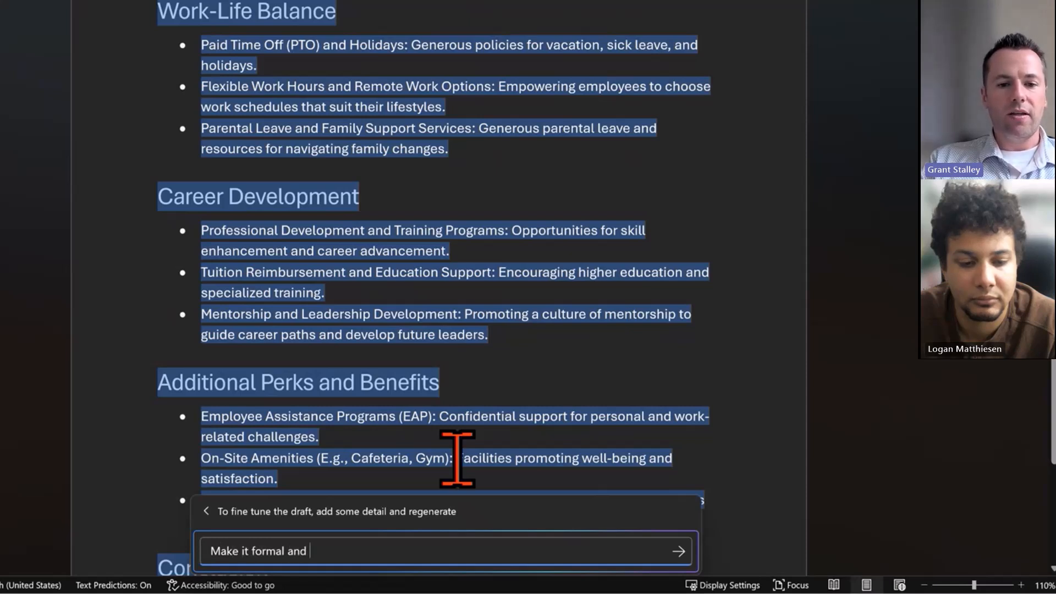
{"action": "type", "text": "add more details "}
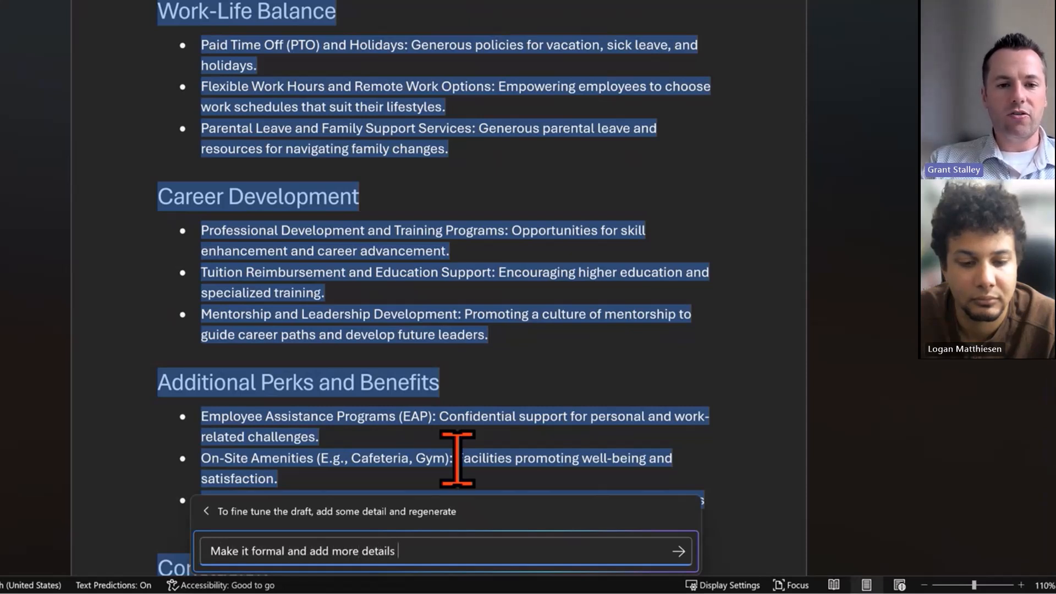
{"action": "type", "text": "to the Per"}
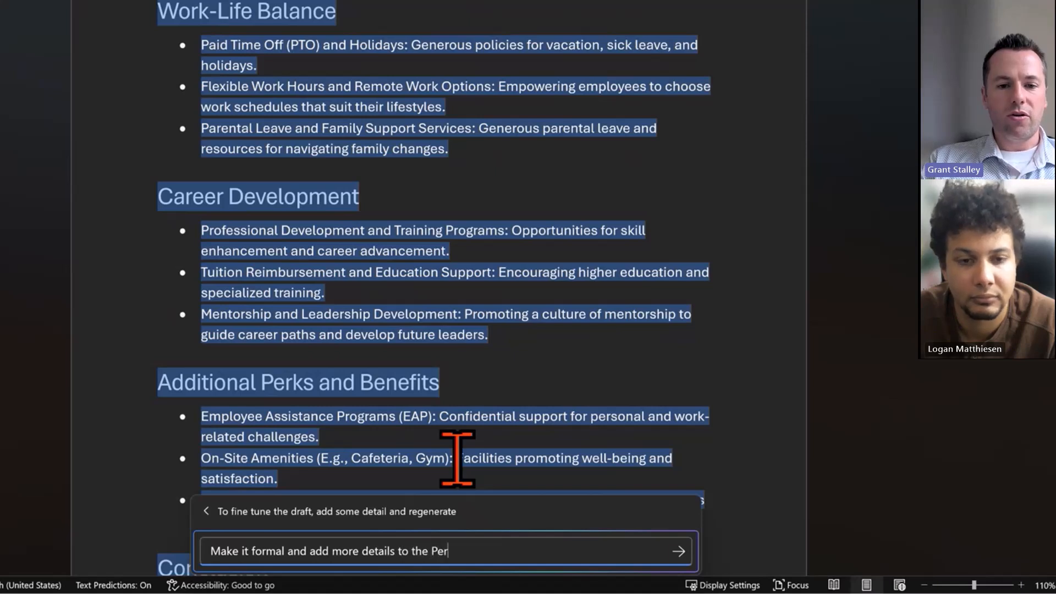
{"action": "type", "text": "ks and Benefits section"}
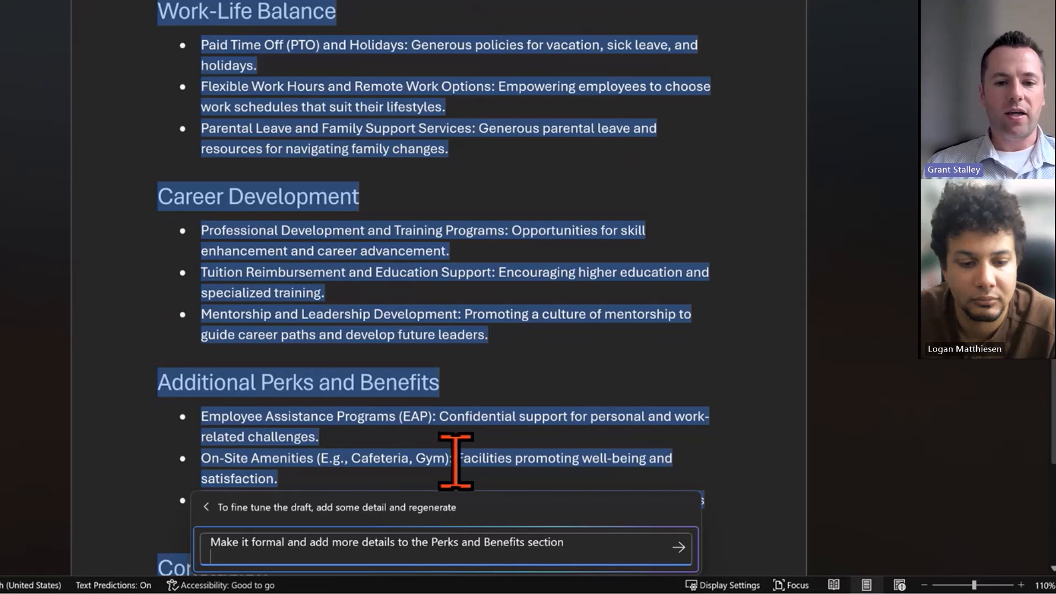
{"action": "left_click", "coordinate": [679, 549]}
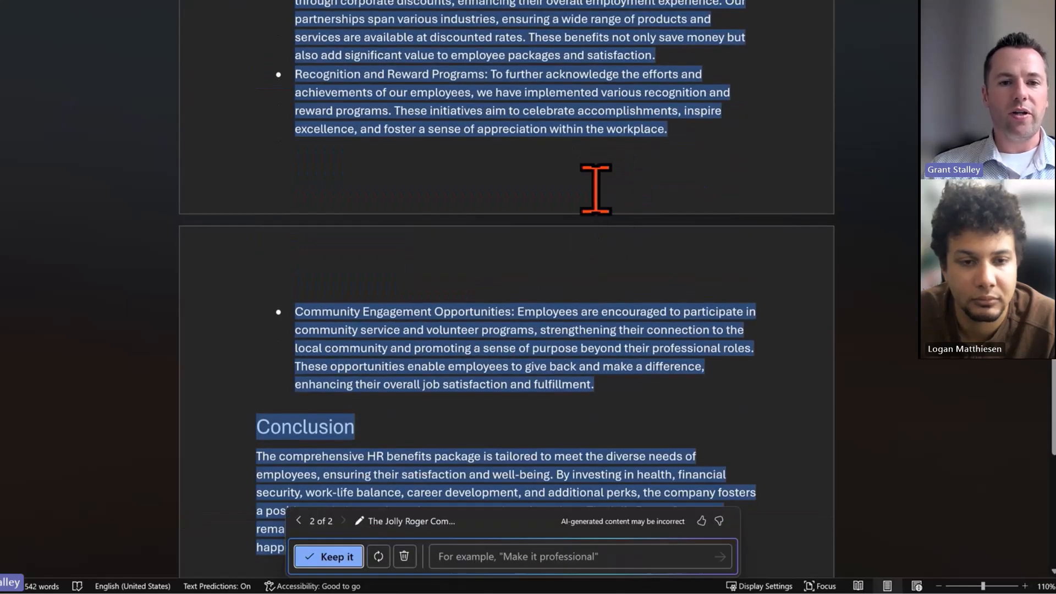
{"action": "scroll", "coordinate": [595, 189], "scroll_direction": "up", "scroll_amount": 7}
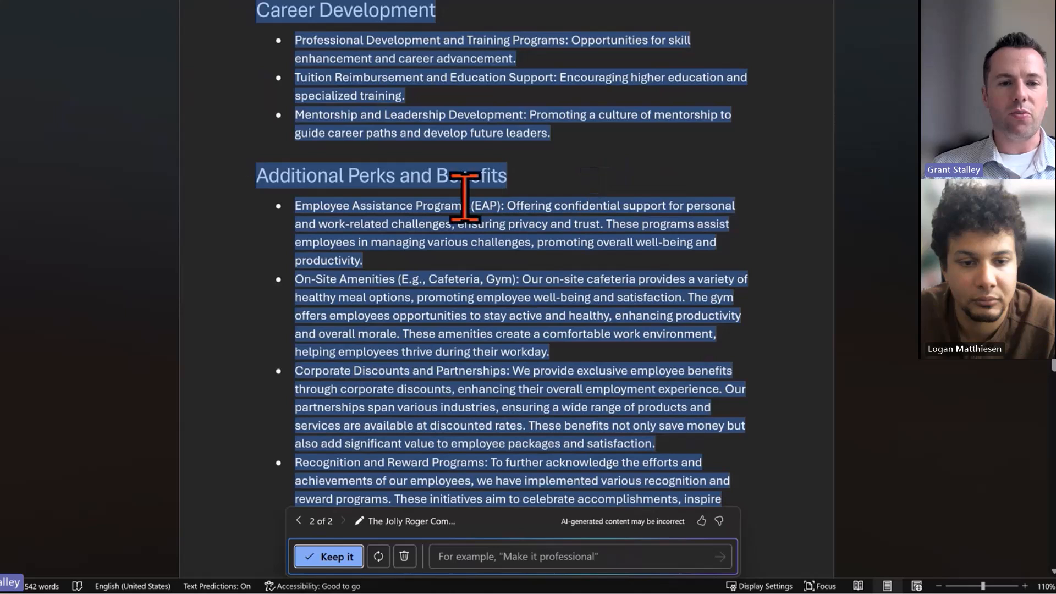
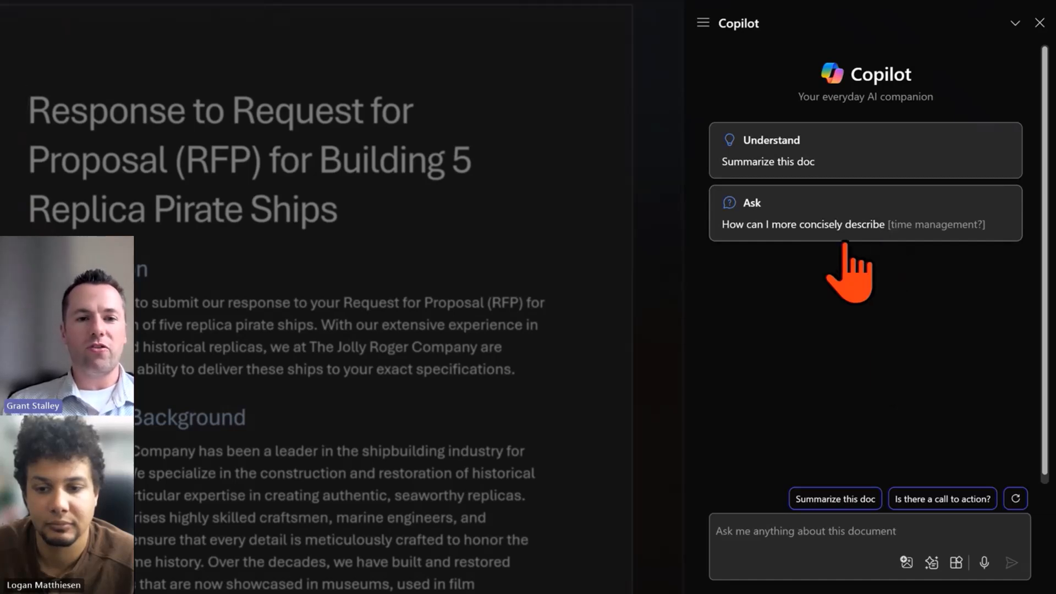
Ask Copilot to summarize this document and scroll through the generated summary
{"action": "left_click", "coordinate": [842, 501]}
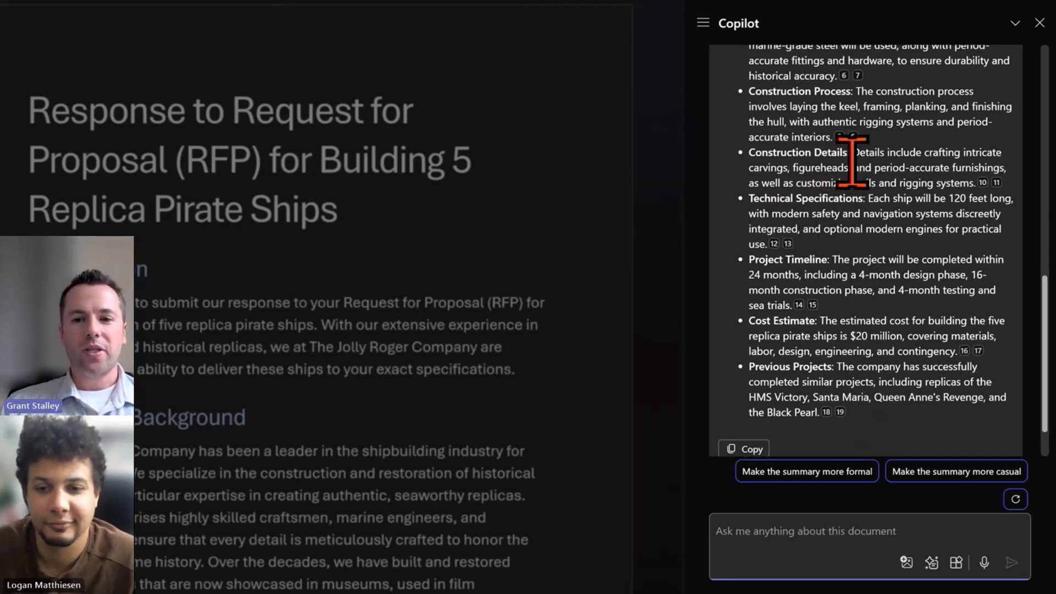
{"action": "scroll", "coordinate": [848, 167], "scroll_direction": "up", "scroll_amount": 8}
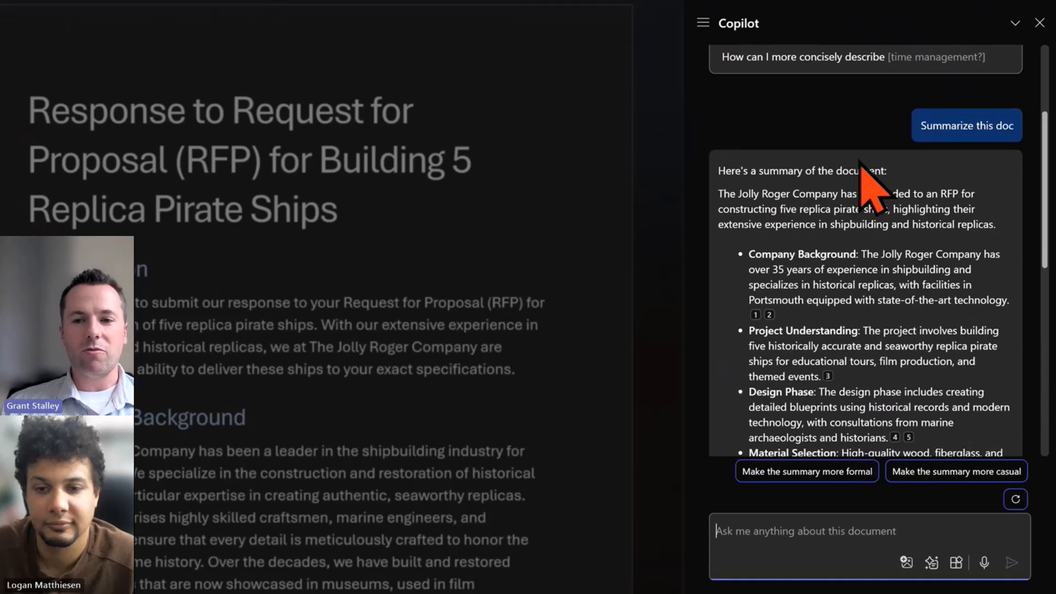
{"action": "scroll", "coordinate": [874, 173], "scroll_direction": "down", "scroll_amount": 5}
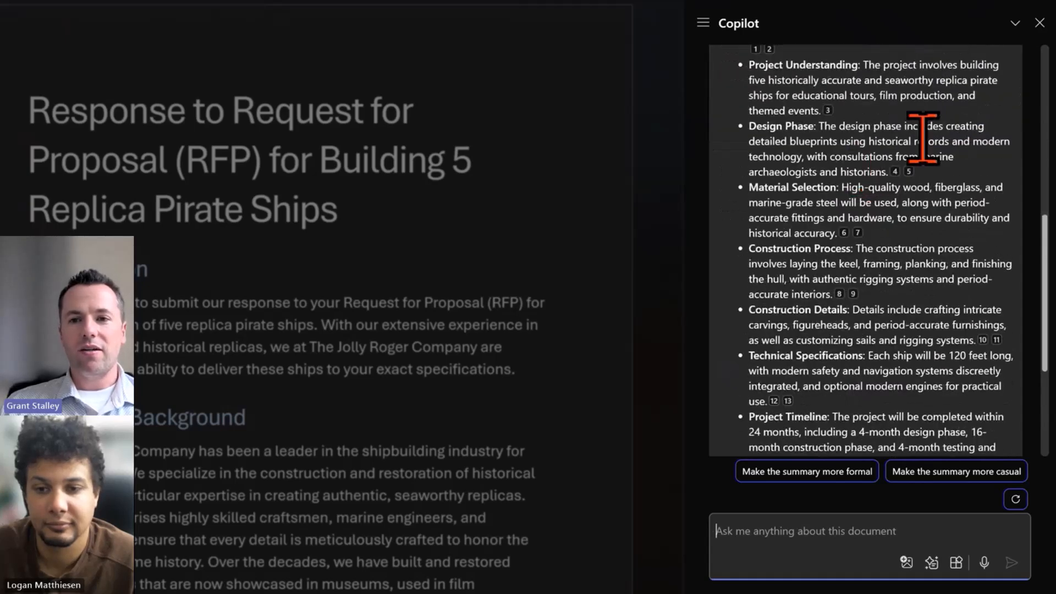
{"action": "scroll", "coordinate": [875, 126], "scroll_direction": "up", "scroll_amount": 3}
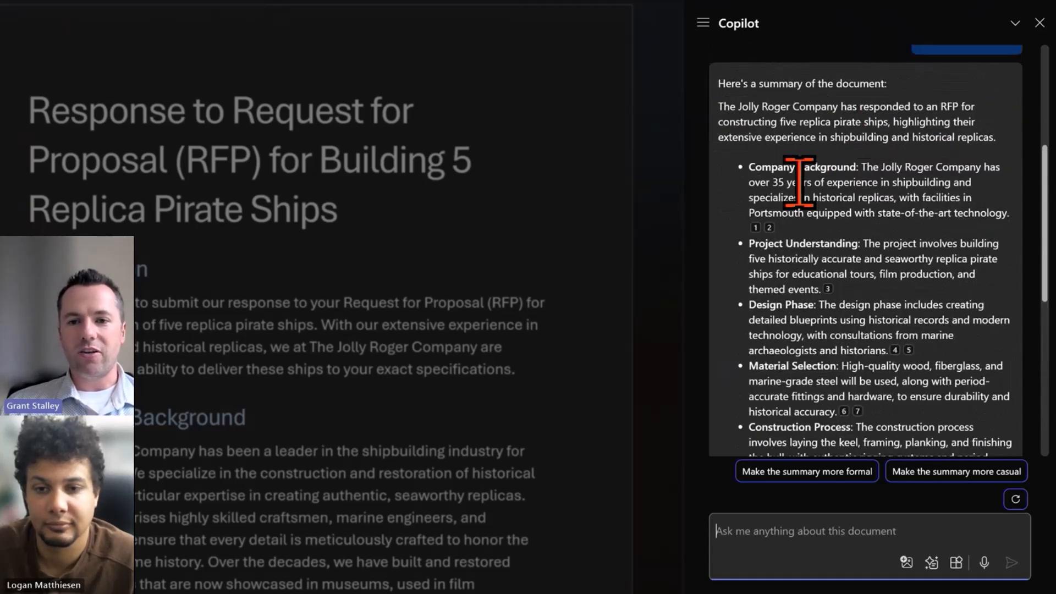
{"action": "scroll", "coordinate": [883, 184], "scroll_direction": "down", "scroll_amount": 3}
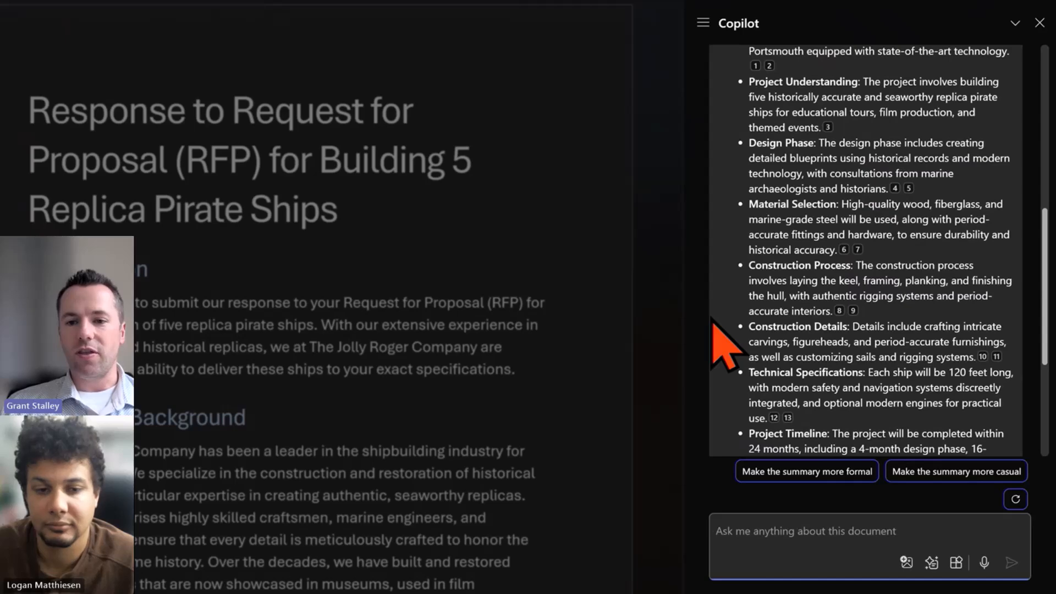
{"action": "scroll", "coordinate": [720, 346], "scroll_direction": "down", "scroll_amount": 4}
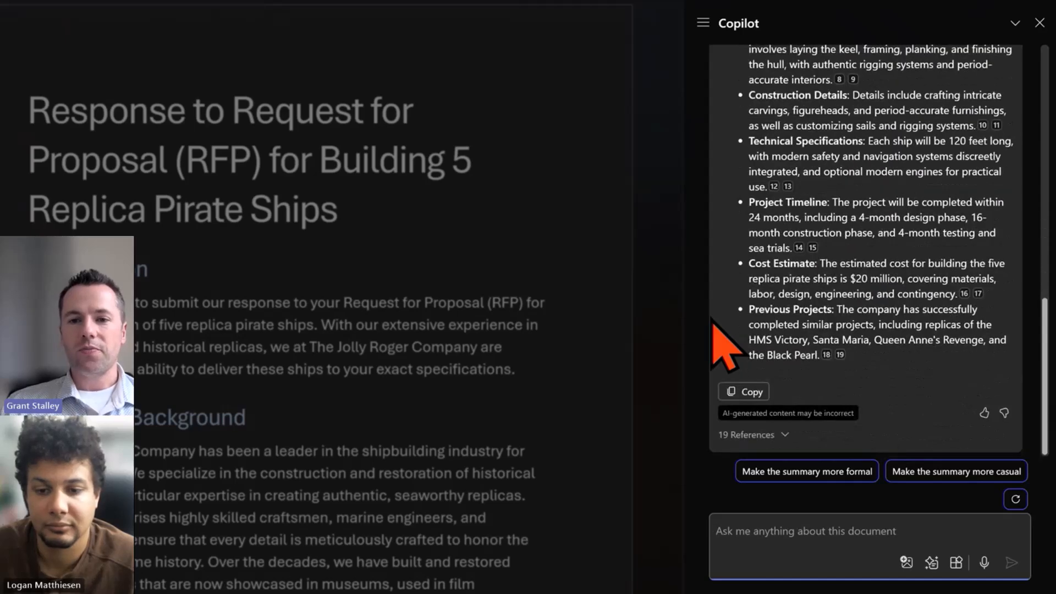
Ask Copilot in the chat to tell you more about the cost estimate
{"action": "left_click", "coordinate": [781, 521]}
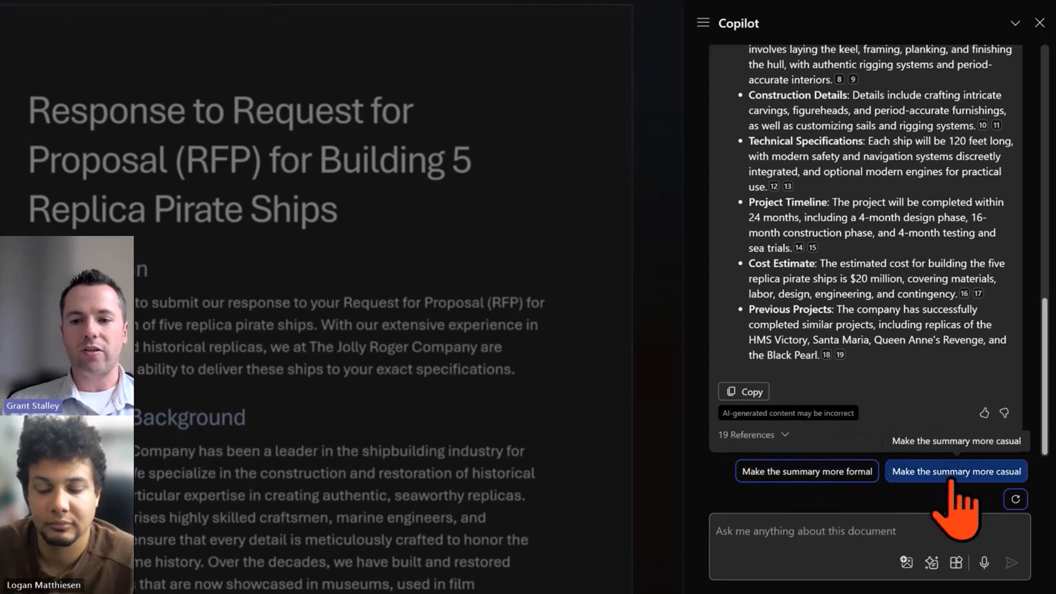
{"action": "left_click", "coordinate": [807, 525]}
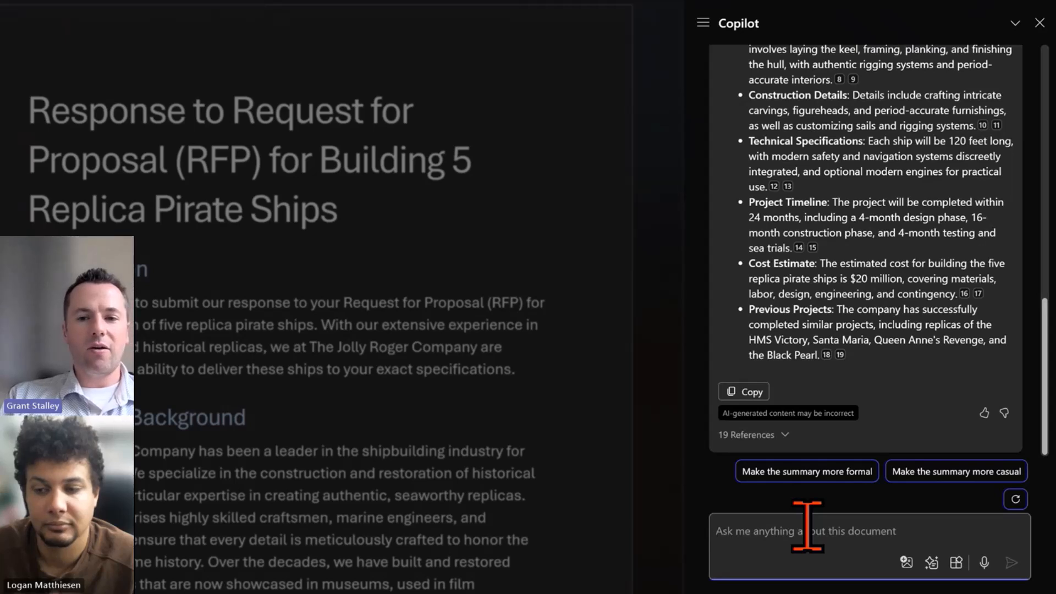
{"action": "type", "text": "Tell me more about the cost est"}
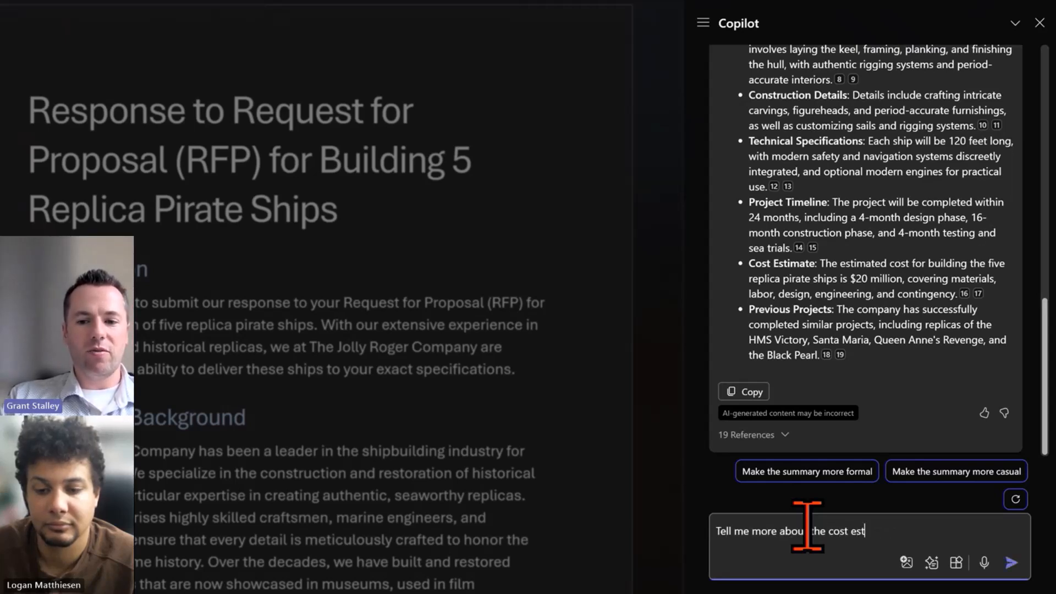
{"action": "key", "text": "Return"}
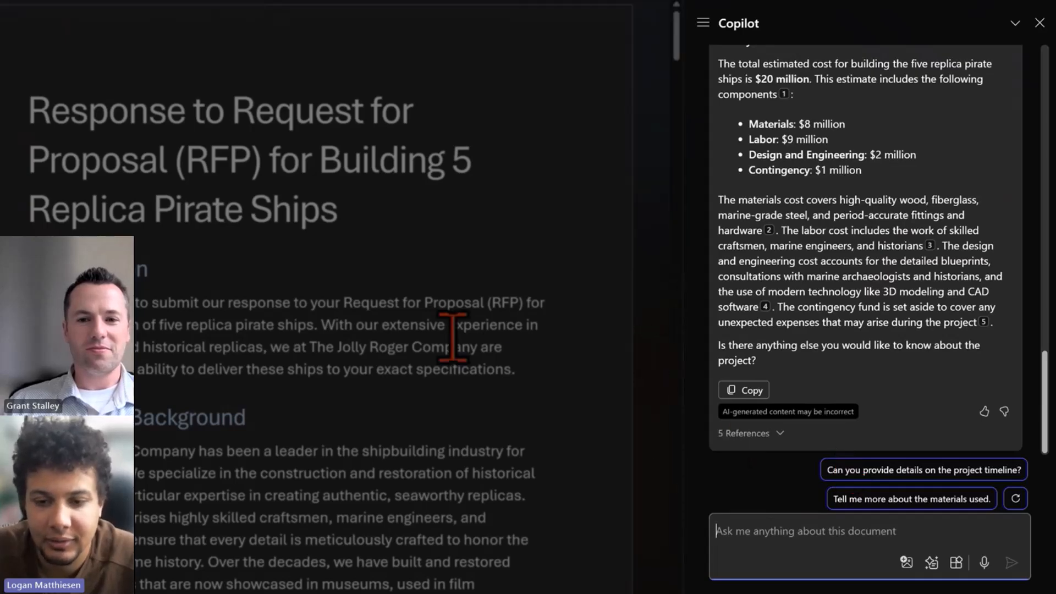
Ask Copilot "tell me more about the construction details" in the chat
{"action": "scroll", "coordinate": [794, 235], "scroll_direction": "up", "scroll_amount": 10}
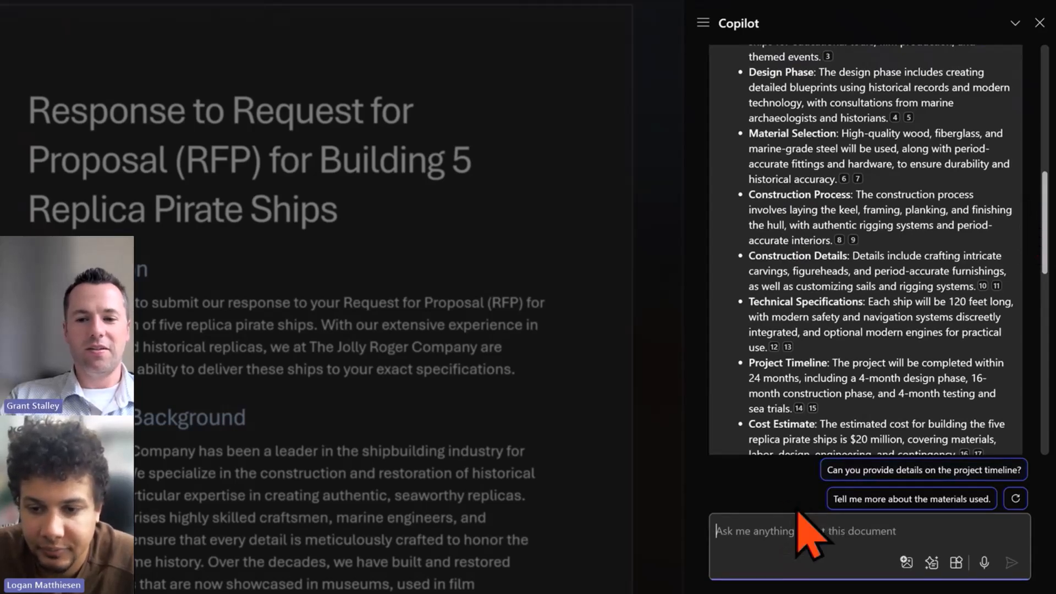
{"action": "type", "text": "tell me more about the construction details"}
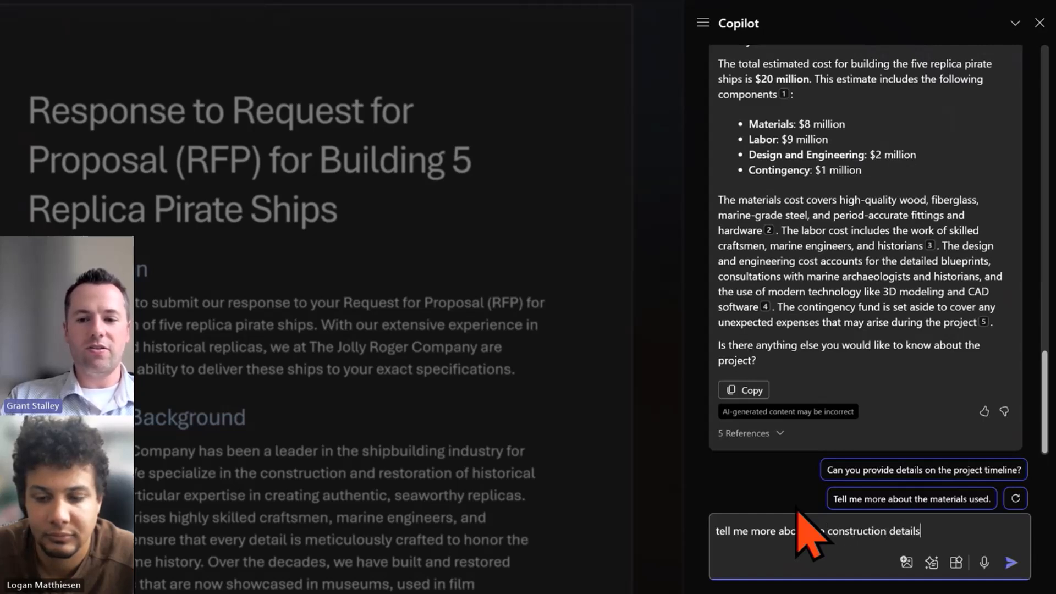
{"action": "key", "text": "Return"}
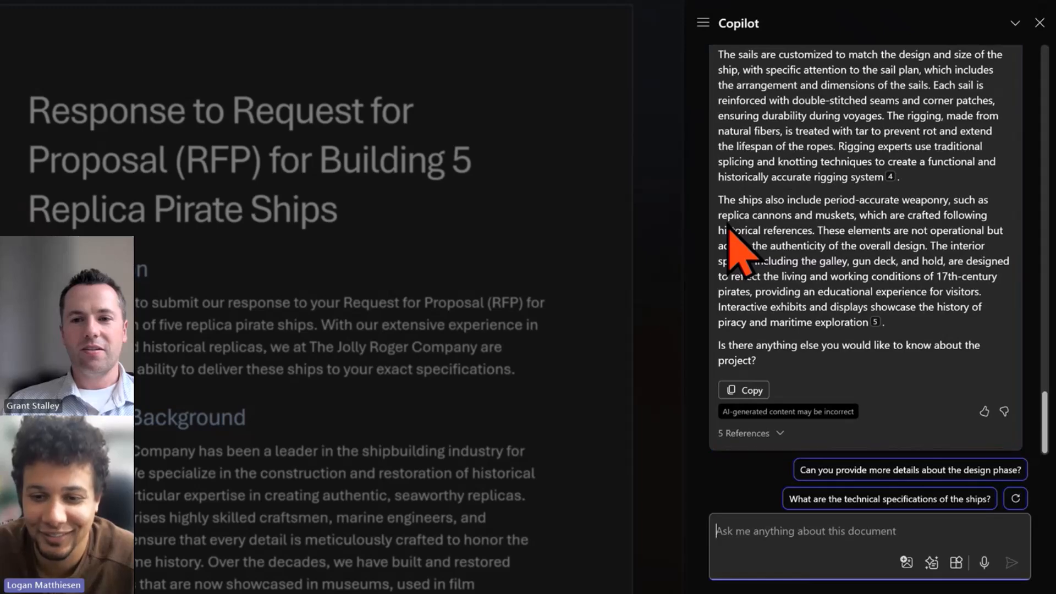
Open the answer's third citation to jump to its source passage about carvings and the captain's cabin in the document
{"action": "scroll", "coordinate": [729, 245], "scroll_direction": "up", "scroll_amount": 3}
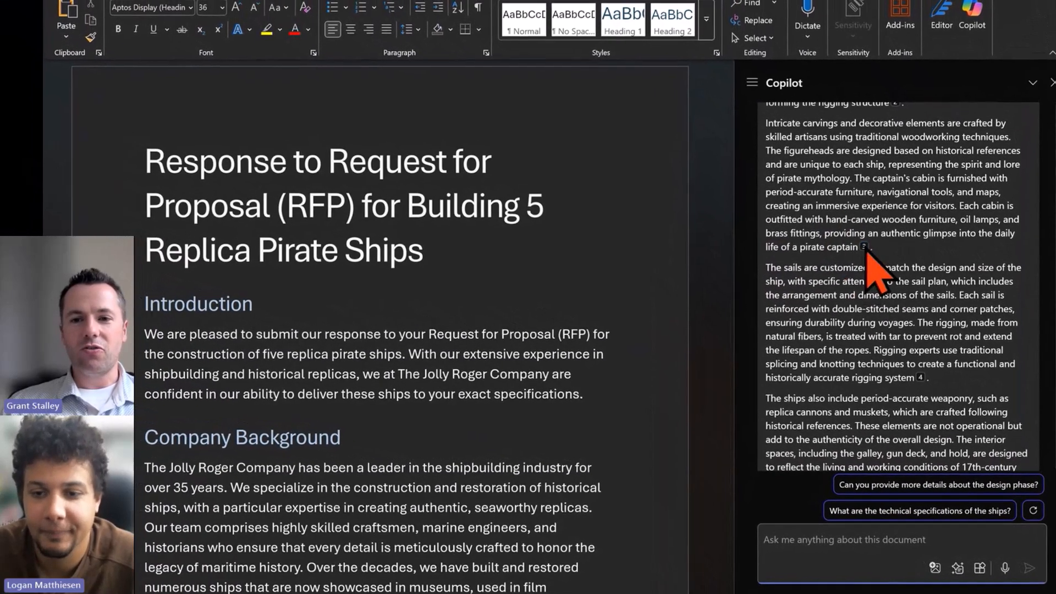
{"action": "mouse_move", "coordinate": [828, 207]}
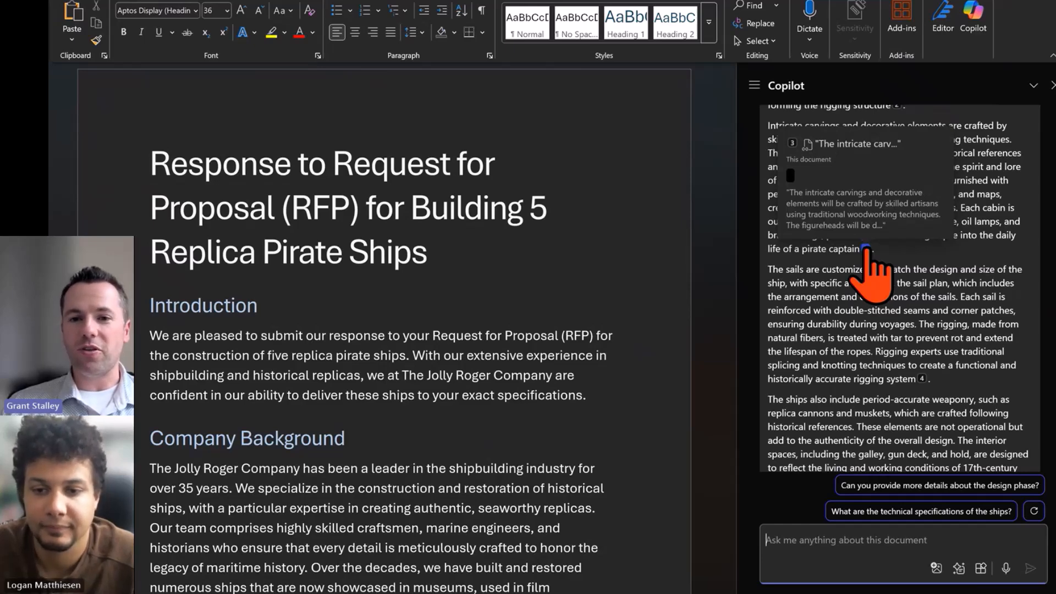
{"action": "left_click", "coordinate": [865, 247]}
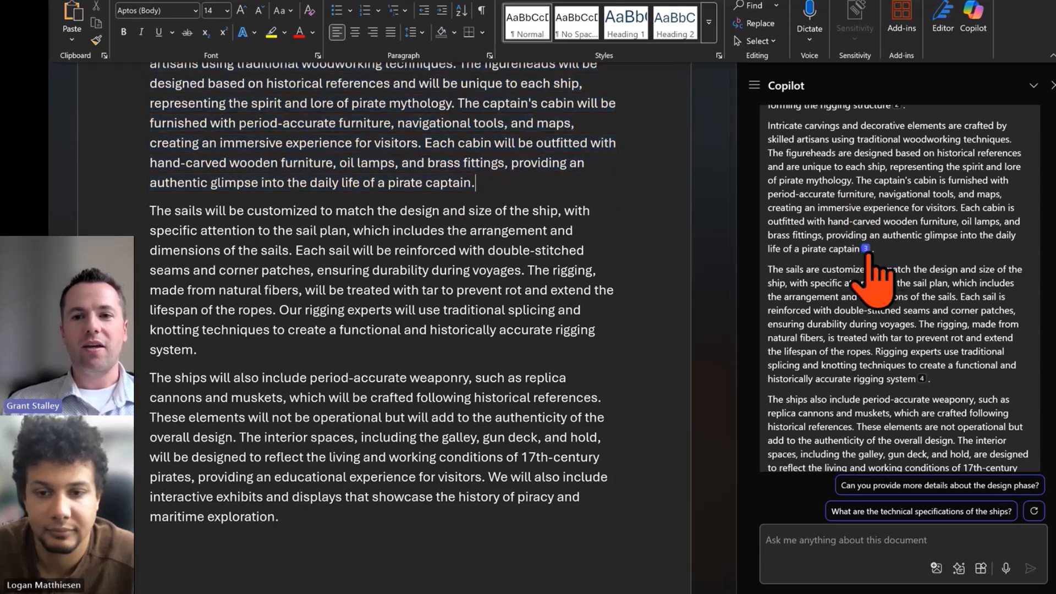
{"action": "mouse_move", "coordinate": [865, 250]}
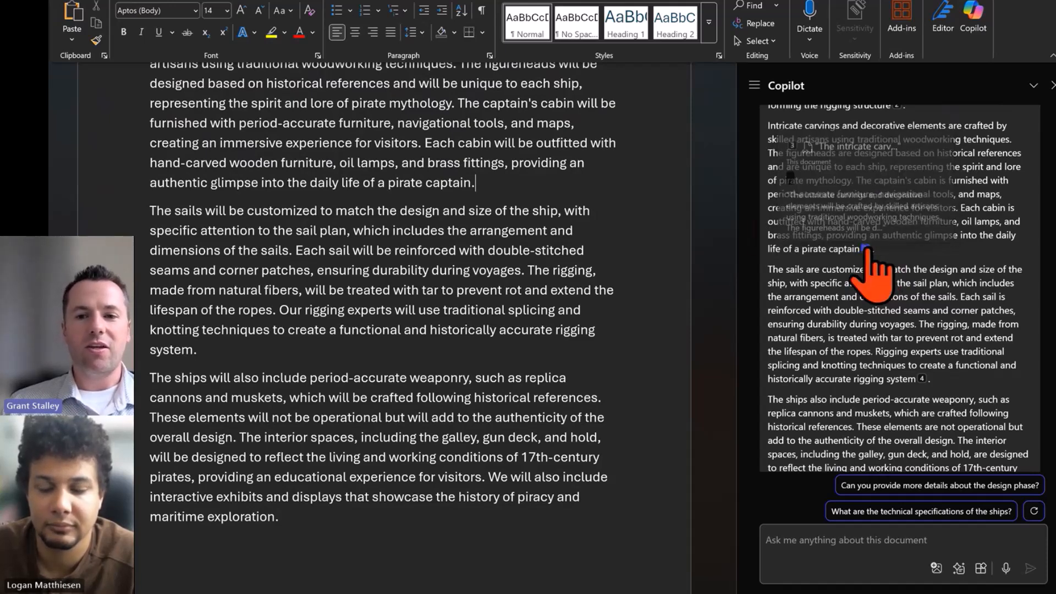
{"action": "left_click", "coordinate": [869, 203]}
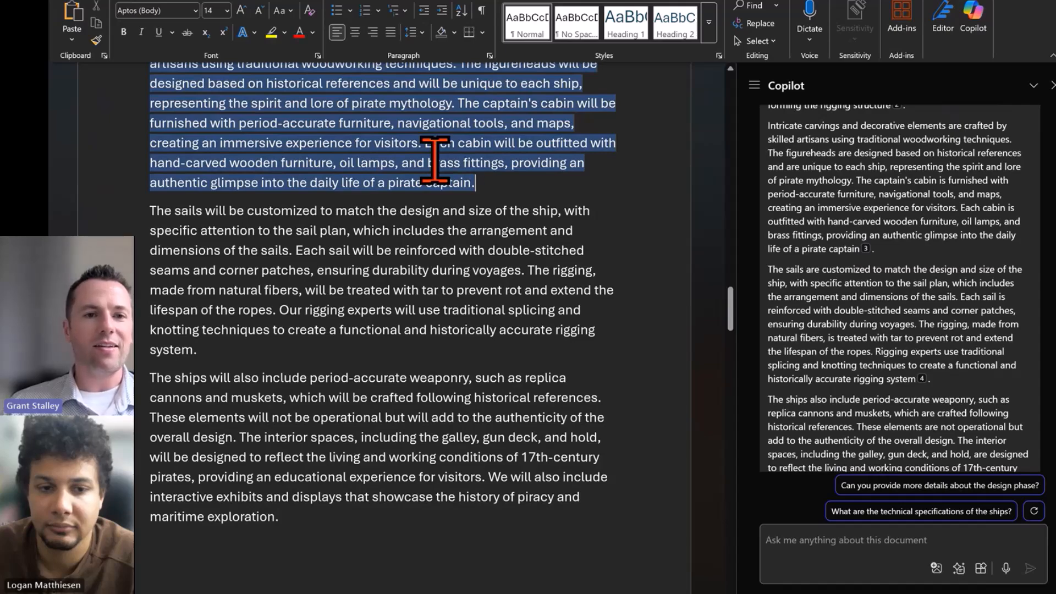
Ask Copilot "Give me some ideas how I can make this more concise"
{"action": "scroll", "coordinate": [467, 159], "scroll_direction": "up", "scroll_amount": 2}
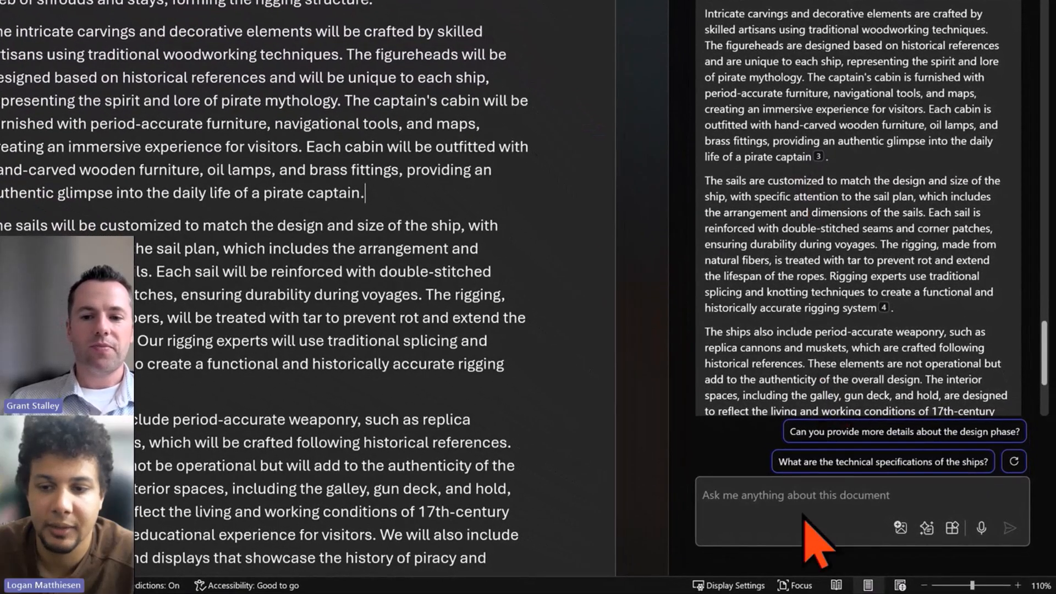
{"action": "left_click", "coordinate": [794, 492]}
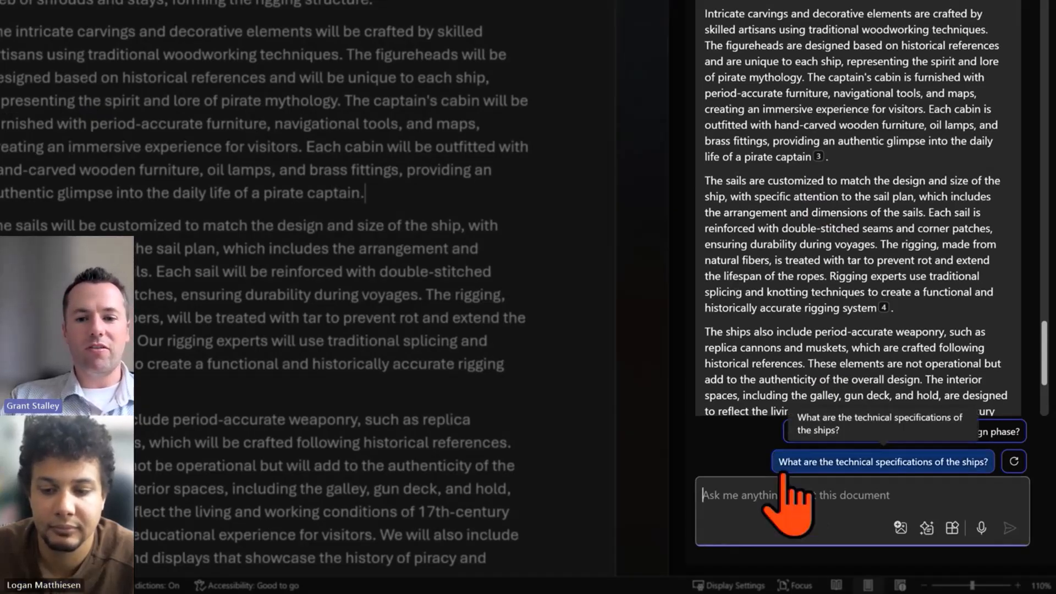
{"action": "type", "text": "Give me some ideas on how I can make this m"}
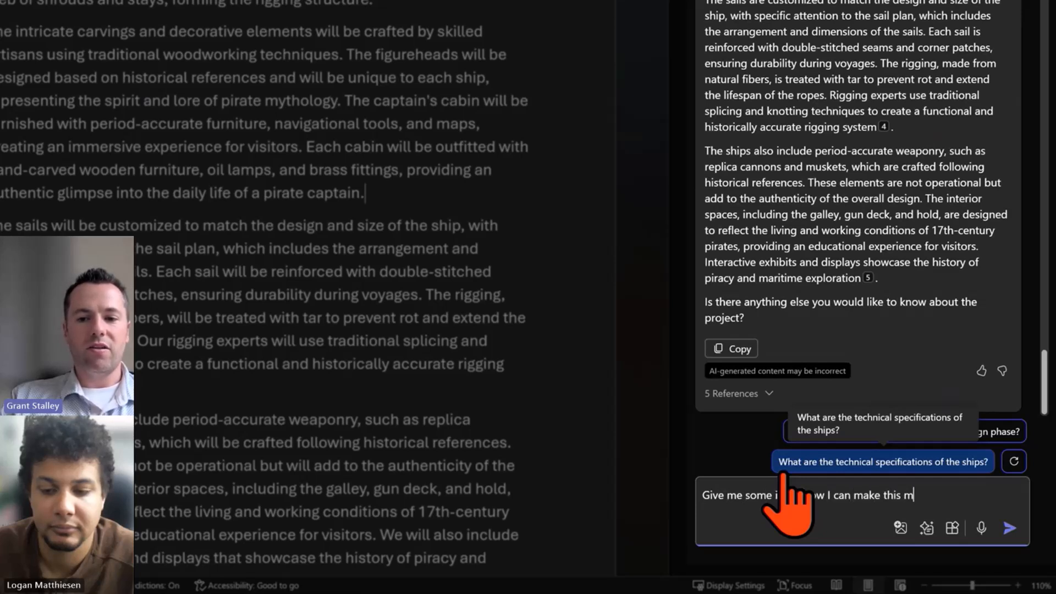
{"action": "type", "text": "e concise"}
{"action": "key", "text": "Return"}
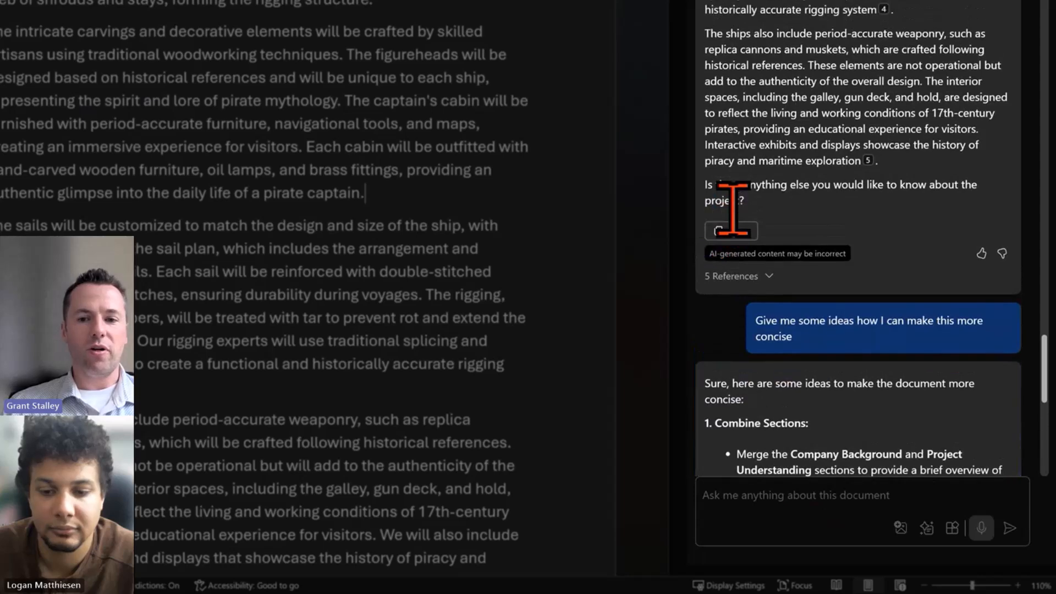
Scroll through Copilot's suggestions for making the document more concise
{"action": "scroll", "coordinate": [722, 204], "scroll_direction": "down", "scroll_amount": 10}
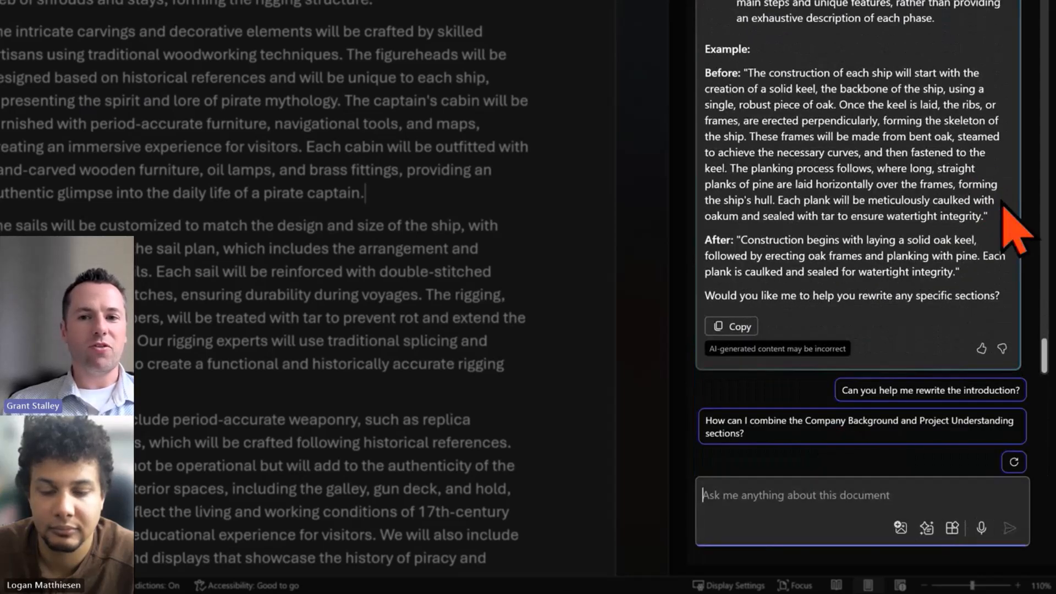
{"action": "scroll", "coordinate": [1020, 220], "scroll_direction": "up", "scroll_amount": 5}
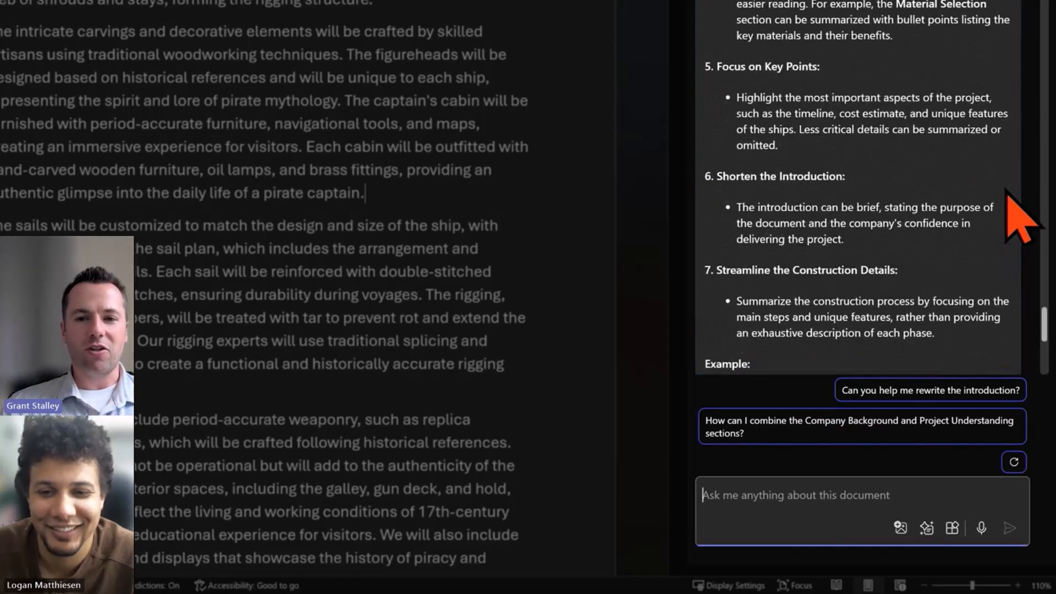
{"action": "scroll", "coordinate": [1020, 218], "scroll_direction": "up", "scroll_amount": 5}
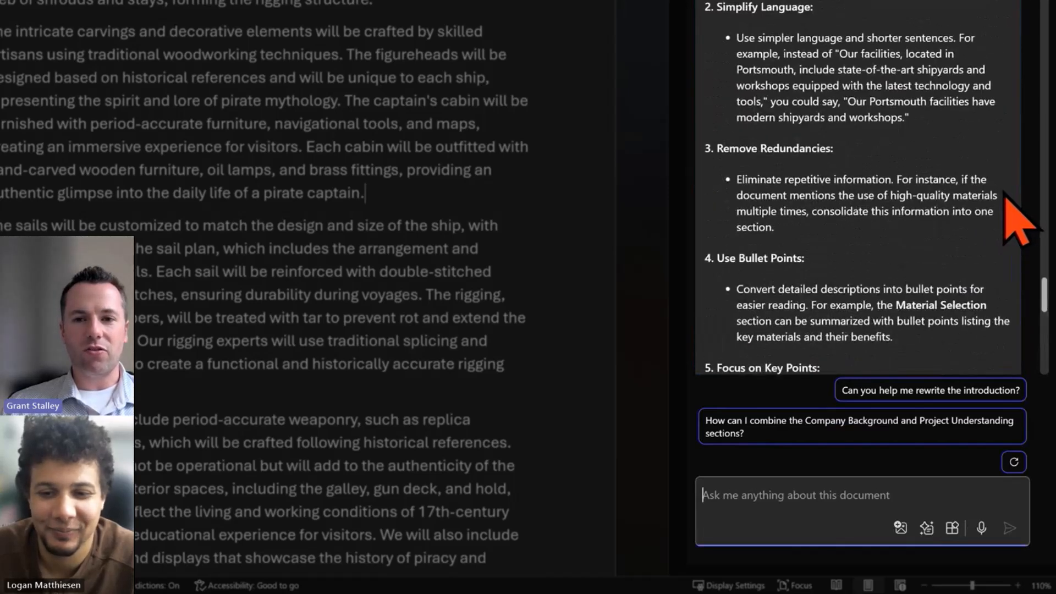
{"action": "scroll", "coordinate": [1018, 215], "scroll_direction": "up", "scroll_amount": 3}
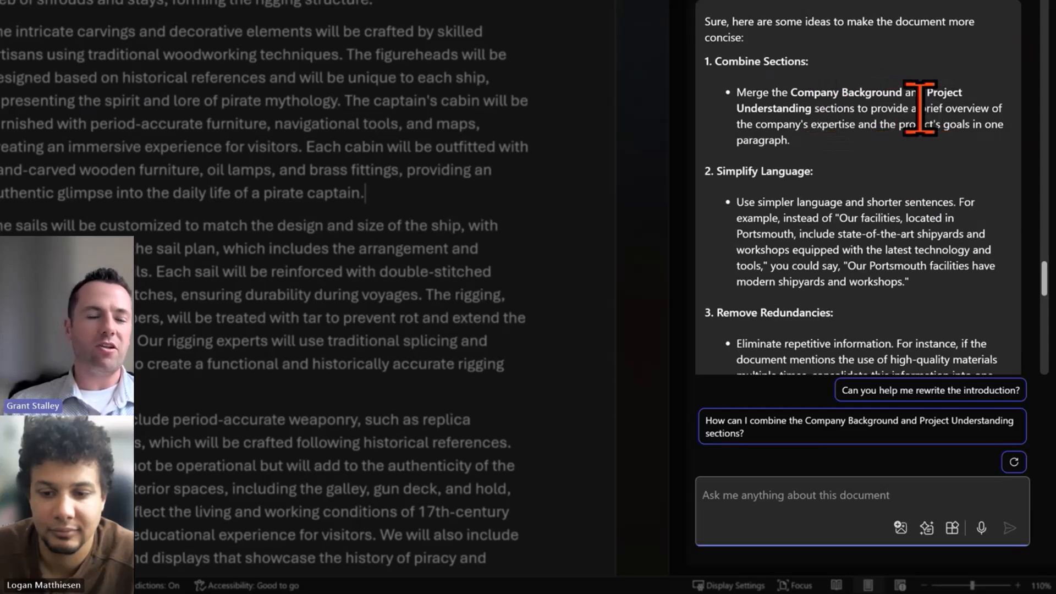
{"action": "scroll", "coordinate": [920, 107], "scroll_direction": "down", "scroll_amount": 1}
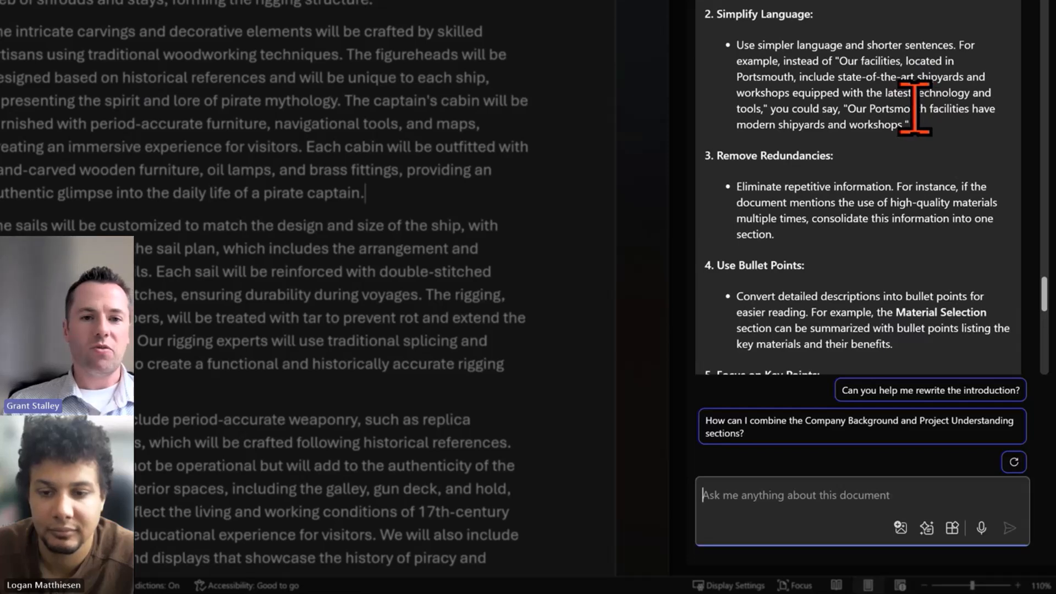